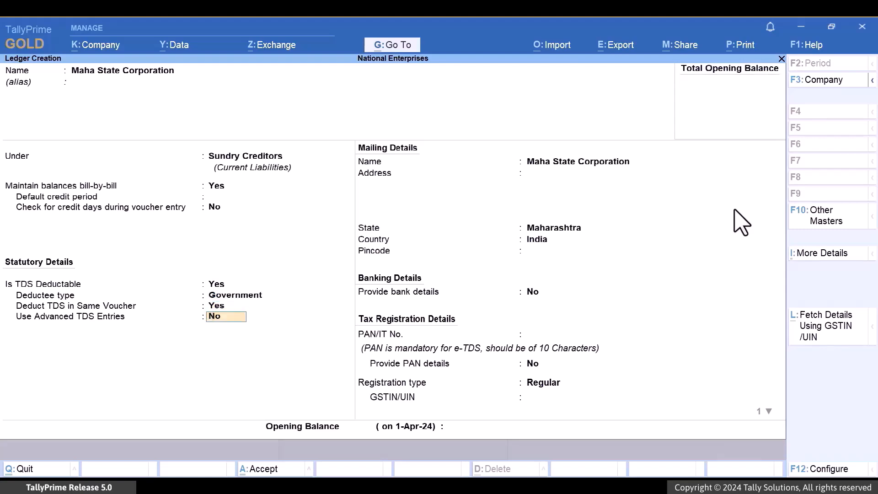
# Enable advanced TDS entries for the Maha State Corporation ledger and turn on Set/Alter Zero / Lower Deduction.
pyautogui.write('yes')
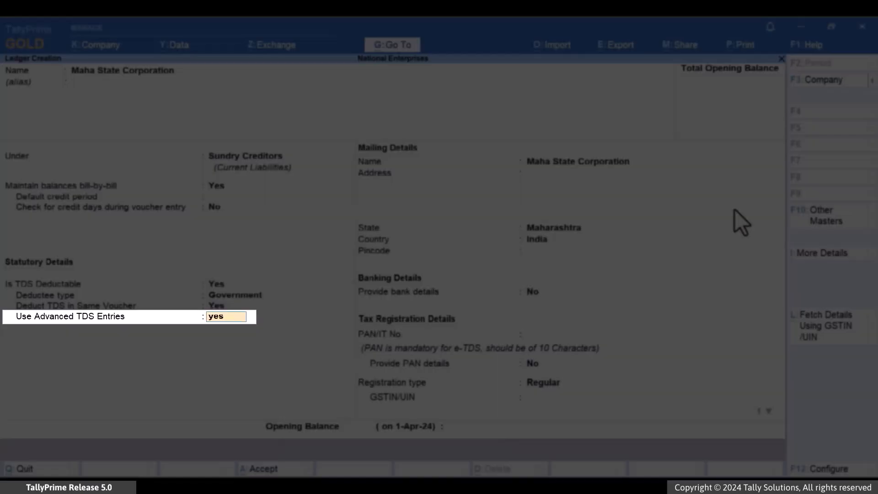
pyautogui.press('Return')
pyautogui.press('Return')
pyautogui.press('Return')
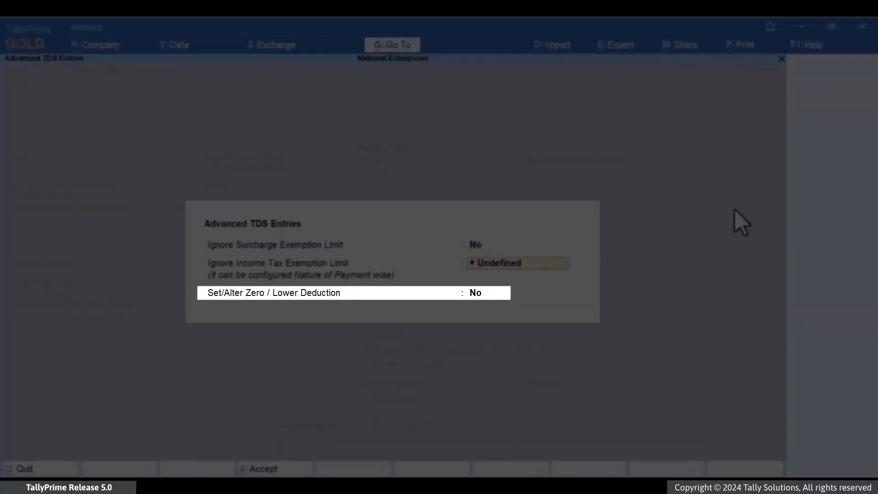
pyautogui.write('yes')
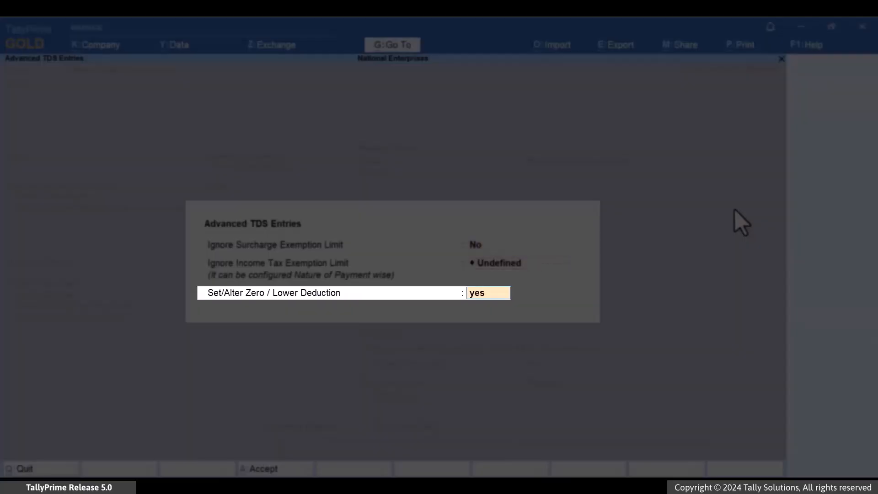
pyautogui.press('Return')
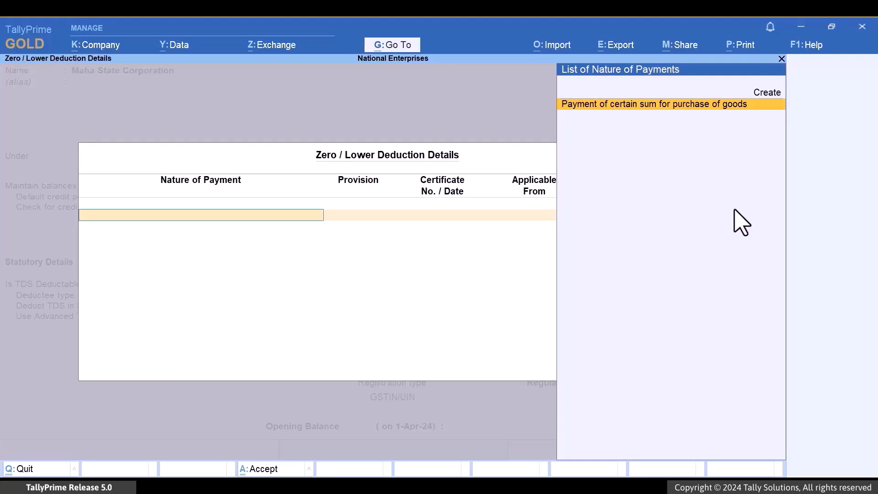
# Add a zero deduction entry for Payment of certain sum for purchase of goods under provision 194Q (Govt.), applicable from 1-4-2024.
pyautogui.press('Return')
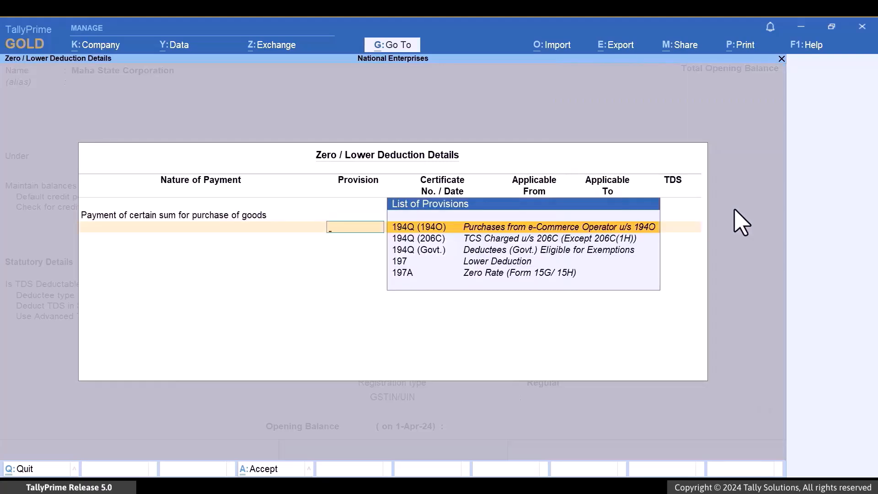
pyautogui.press('Down')
pyautogui.press('Down')
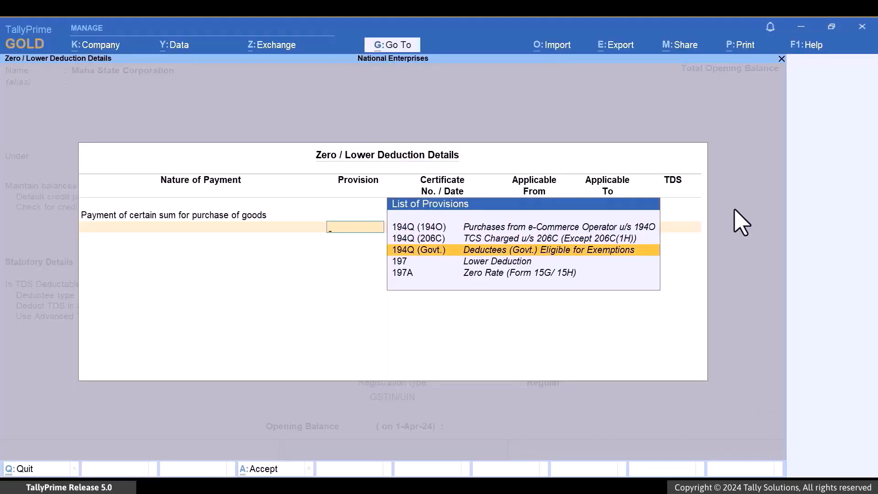
pyautogui.press('Return')
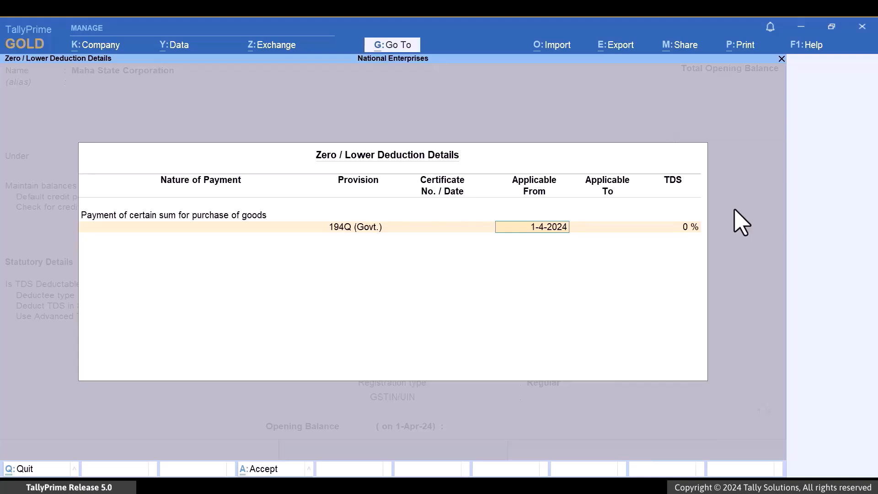
pyautogui.press('Return')
pyautogui.press('Return')
pyautogui.press('Return')
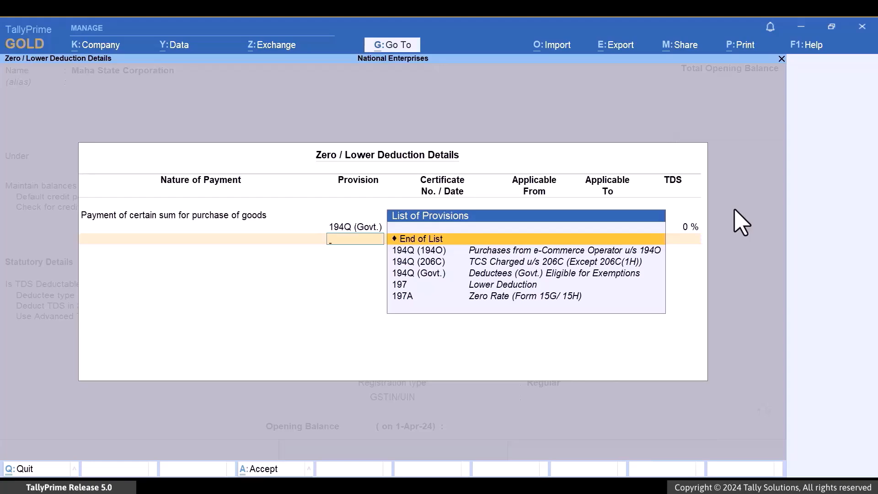
pyautogui.press('Return')
pyautogui.press('Return')
pyautogui.press('Return')
# Enter the party's PAN and GSTIN, keeping the Regular registration type and no additional GST details.
pyautogui.press('Return')
pyautogui.press('Return')
pyautogui.press('Return')
pyautogui.press('Return')
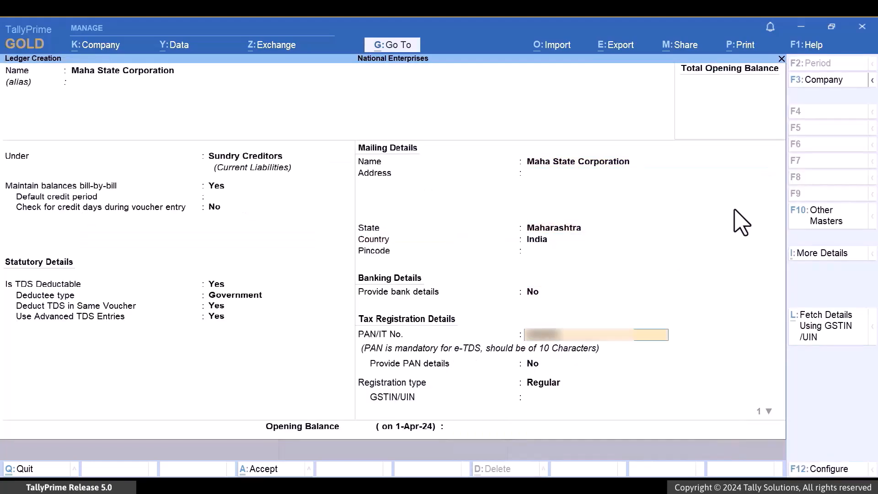
pyautogui.press('Return')
pyautogui.press('Return')
pyautogui.press('Return')
pyautogui.write('???????????')
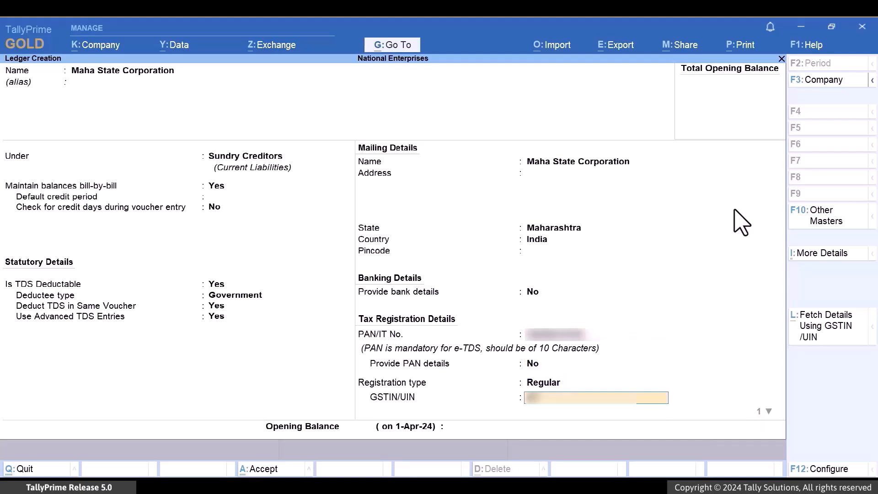
pyautogui.write('????')
pyautogui.press('Return')
pyautogui.press('Return')
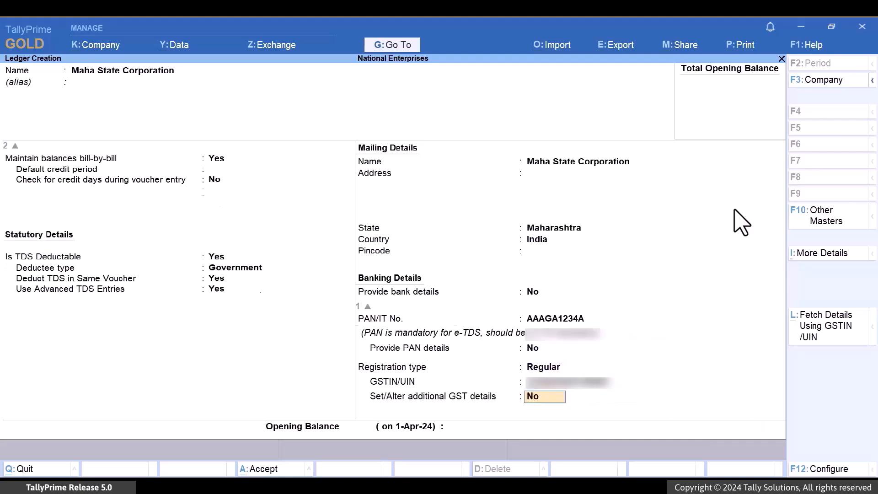
pyautogui.press('Return')
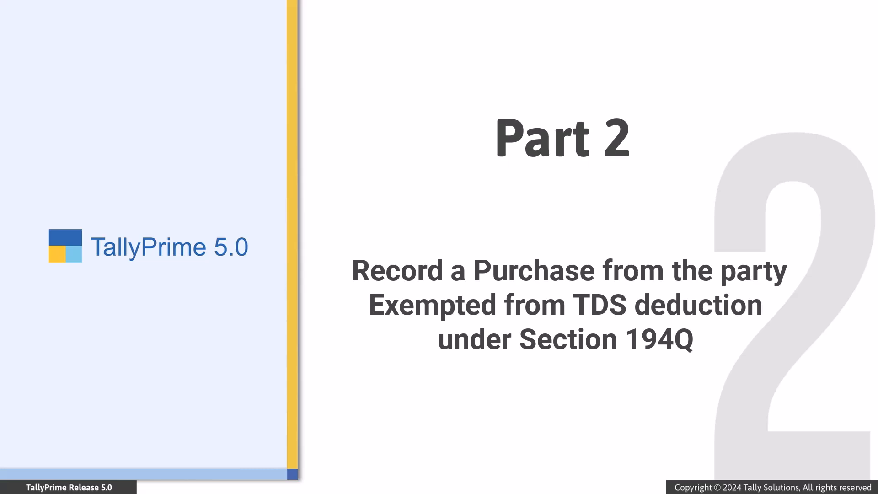
# Fill in the purchase voucher header with supplier invoice number G/7657, date 3-Apr-24 and Maha State Corporation as the party account.
pyautogui.write('/7657')
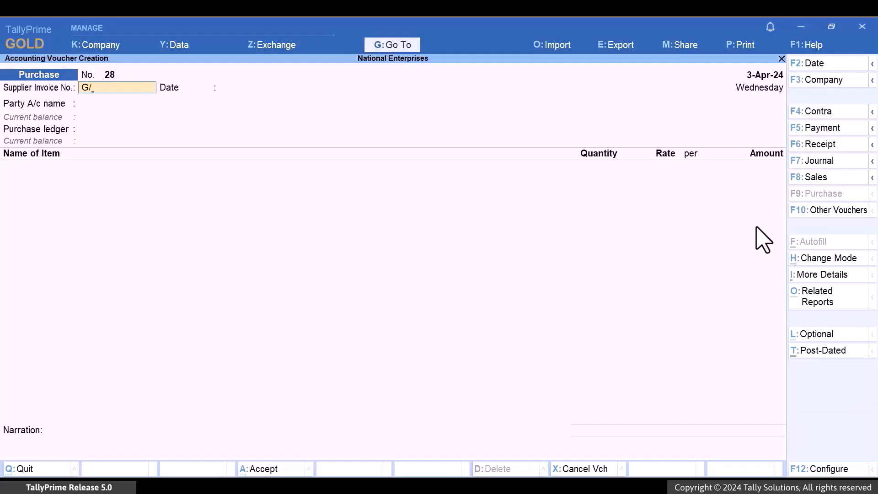
pyautogui.press('Return')
pyautogui.press('Return')
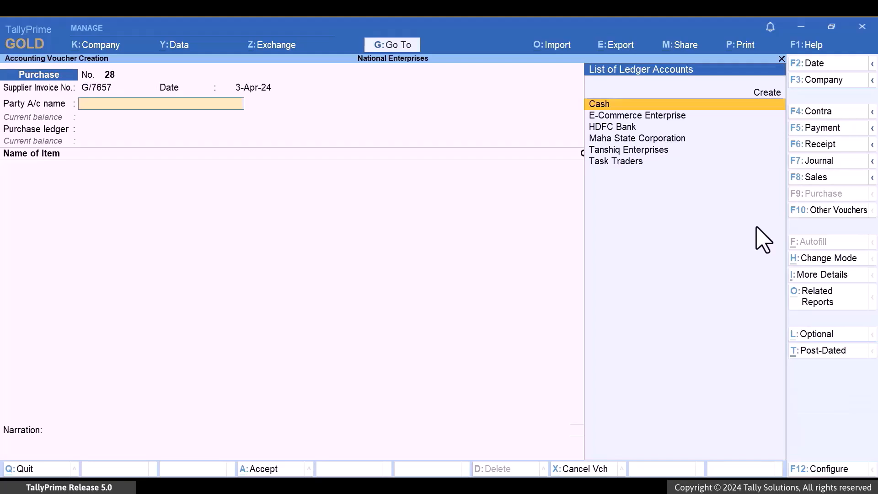
pyautogui.press('Down')
pyautogui.press('Down')
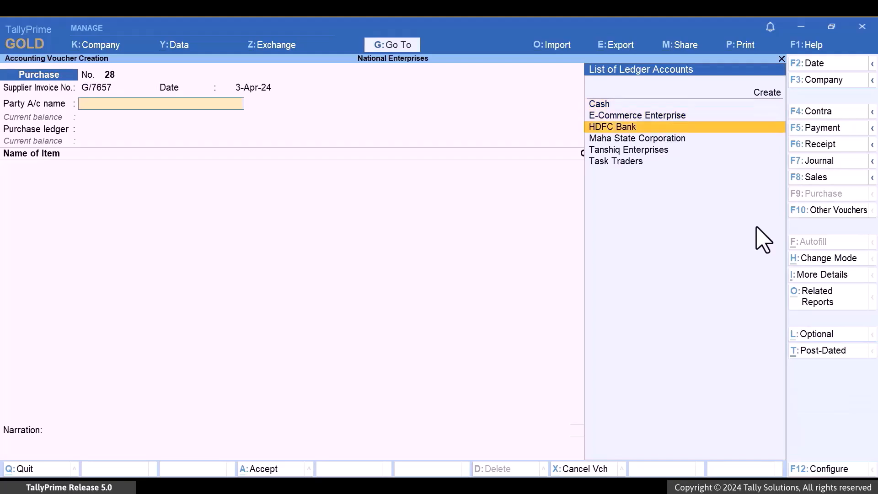
pyautogui.press('Down')
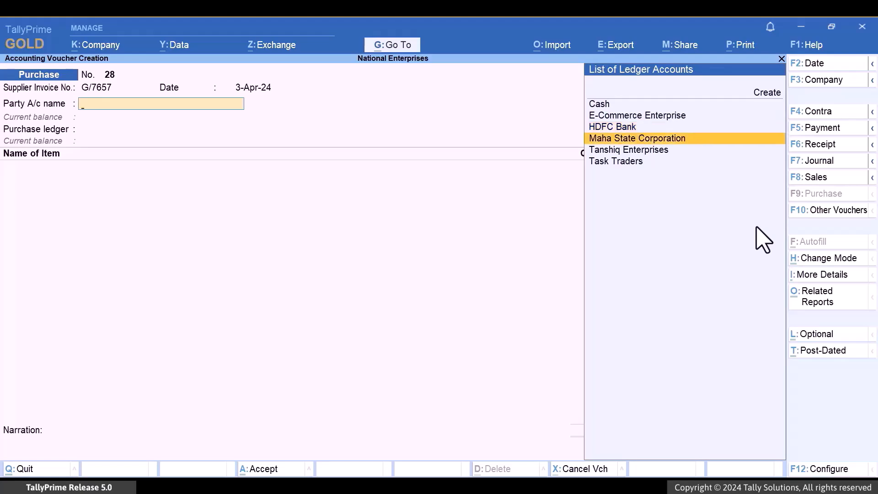
pyautogui.press('Return')
pyautogui.hotkey('ctrl', 'a')
pyautogui.hotkey('ctrl', 'a')
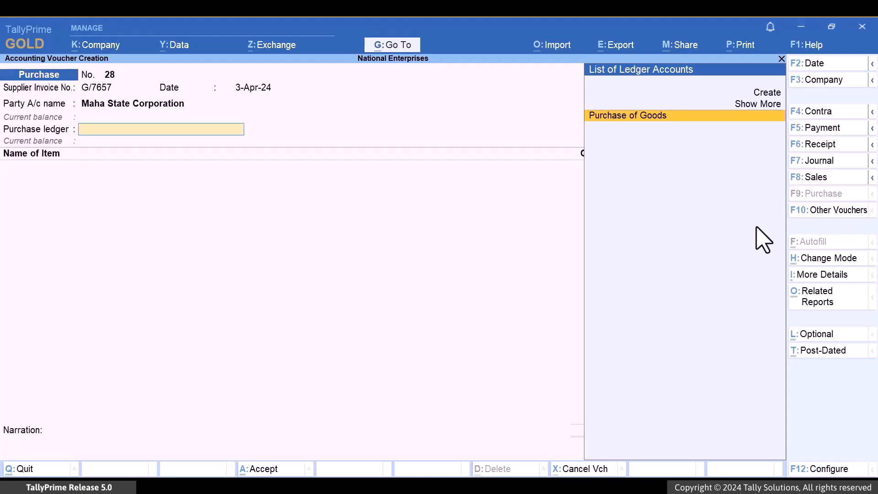
# Set the purchase ledger to Purchase of Goods with the 194Q nature of payment, Payment of certain sum for purchase of goods.
pyautogui.press('Return')
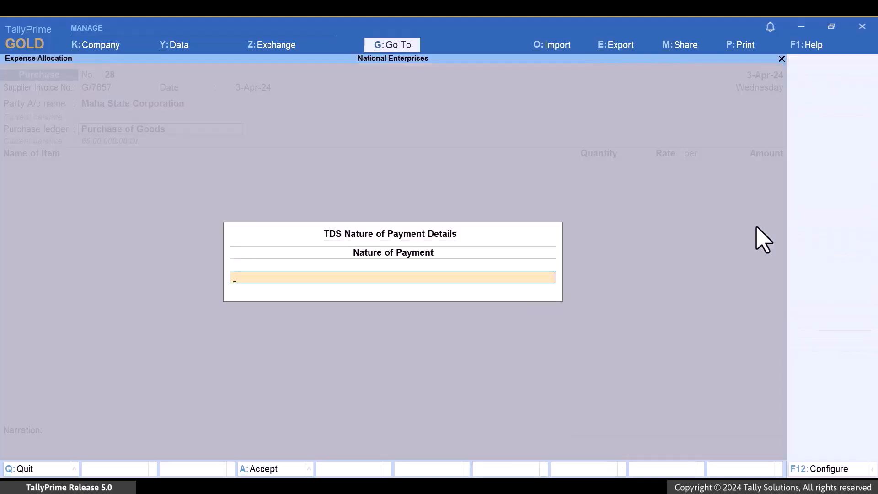
pyautogui.write('1')
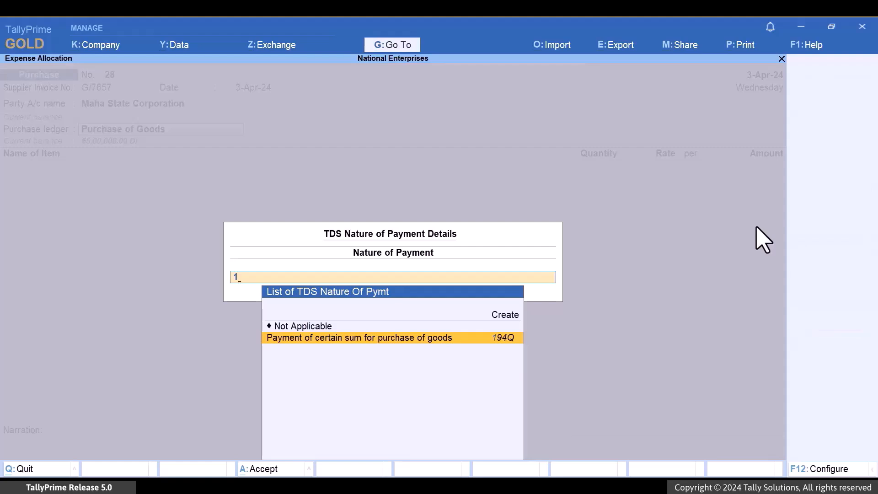
pyautogui.press('Return')
# Add the item Steel Rods with a quantity of 750 tns at a rate of 10,000 per tns.
pyautogui.write('St')
pyautogui.press('Return')
pyautogui.write('750')
pyautogui.press('Return')
pyautogui.press('Return')
pyautogui.press('Return')
pyautogui.press('Return')
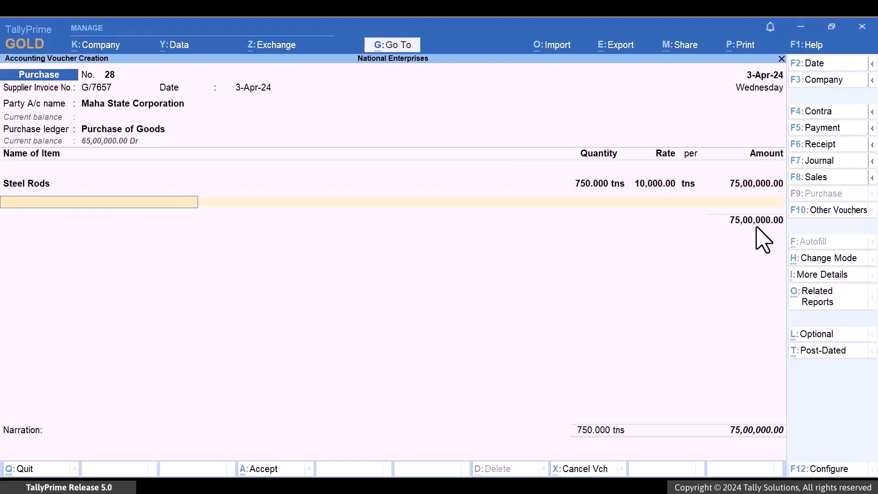
# Add the CGST and SGST tax ledgers to the purchase voucher and proceed to the narration.
pyautogui.write('Cg')
pyautogui.press('Return')
pyautogui.press('Return')
pyautogui.write('Sg')
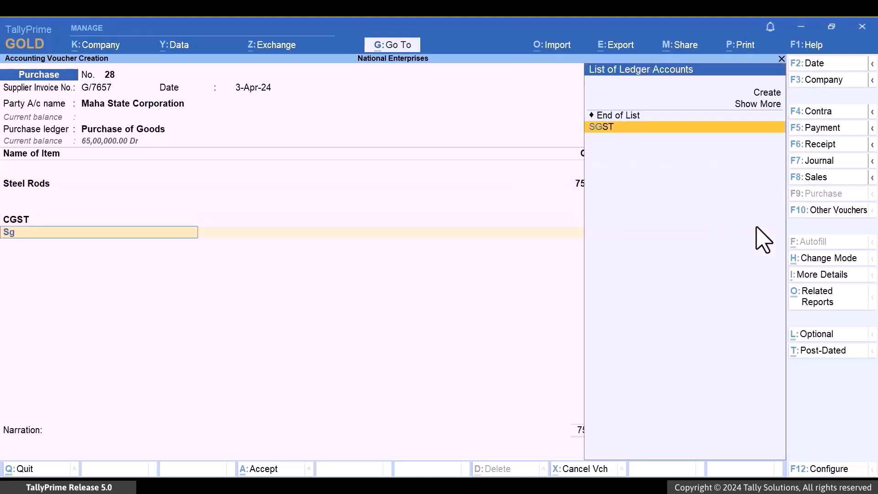
pyautogui.press('Return')
pyautogui.press('Return')
pyautogui.press('Return')
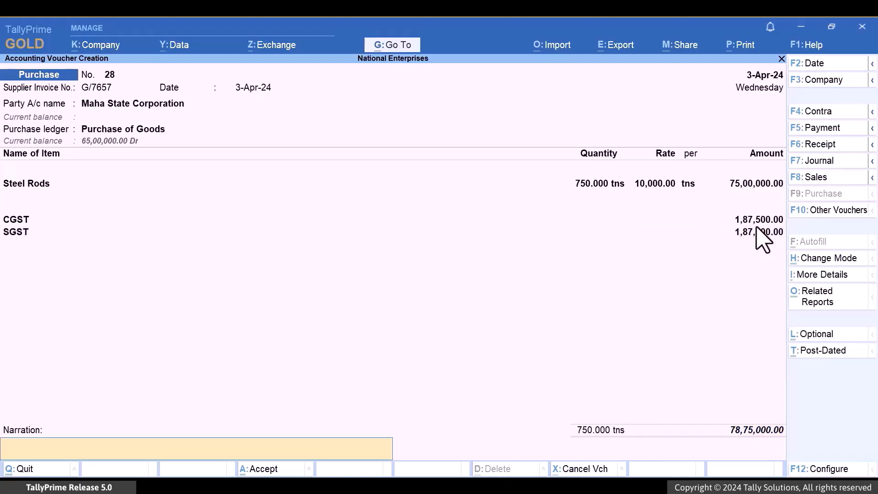
# Examine the voucher's TDS - Tax Analysis in detailed view for the exemption reason, and return to the voucher.
pyautogui.press('ctrl')
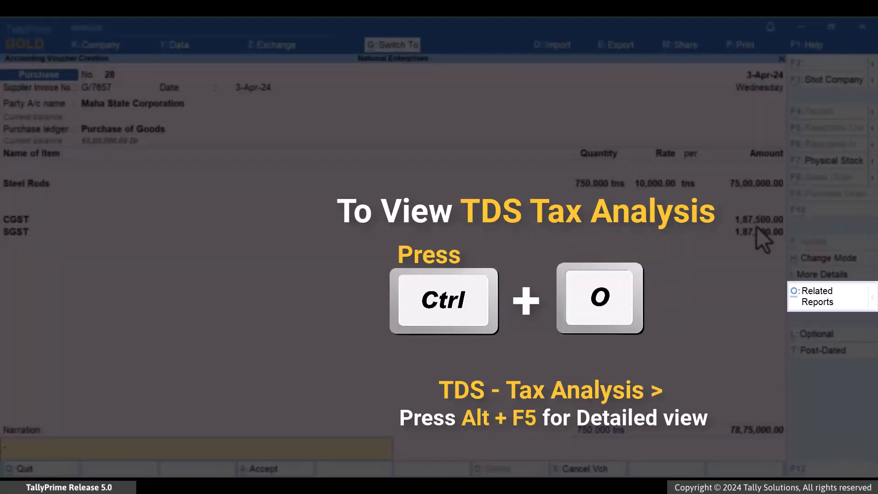
pyautogui.hotkey('ctrl', 'o')
pyautogui.press('Down')
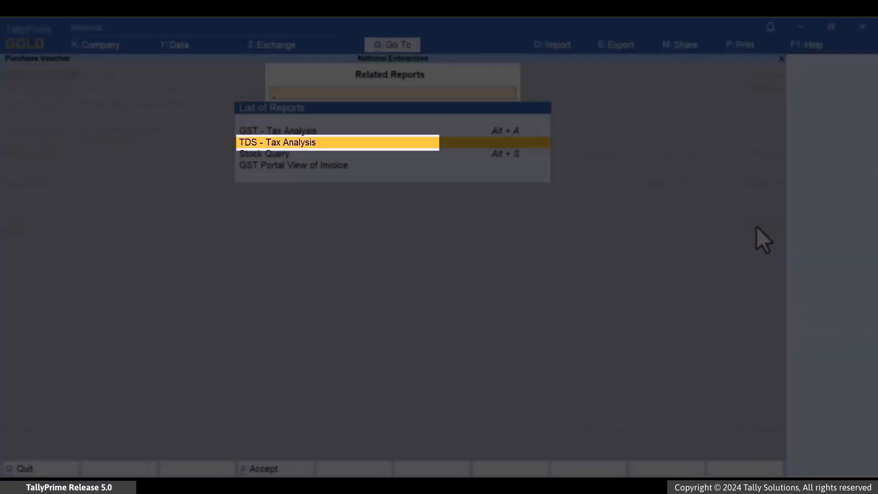
pyautogui.press('Return')
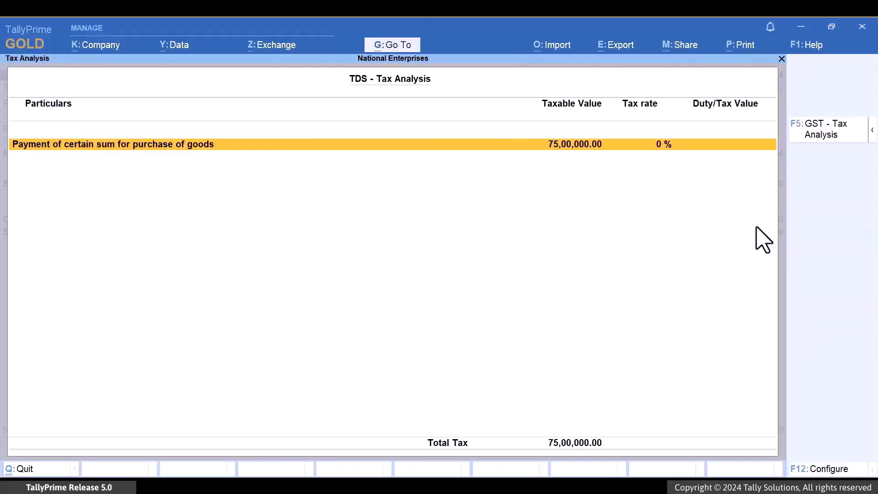
pyautogui.hotkey('alt', 'f5')
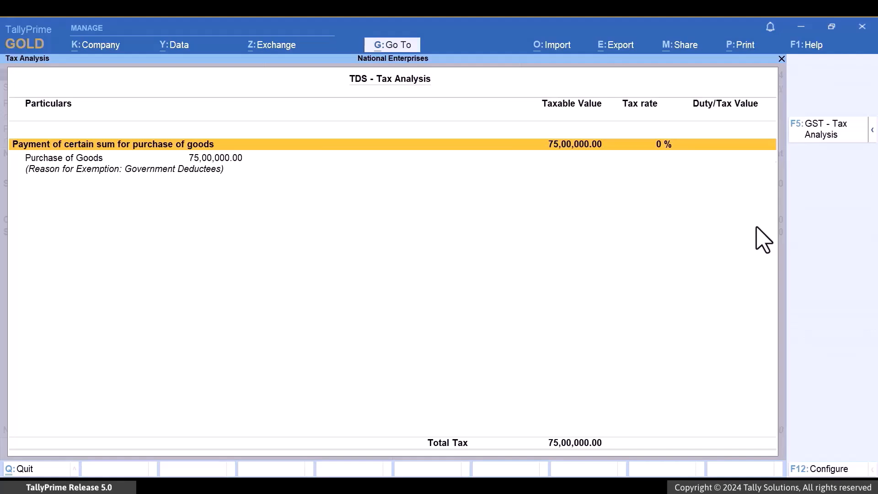
pyautogui.press('Down')
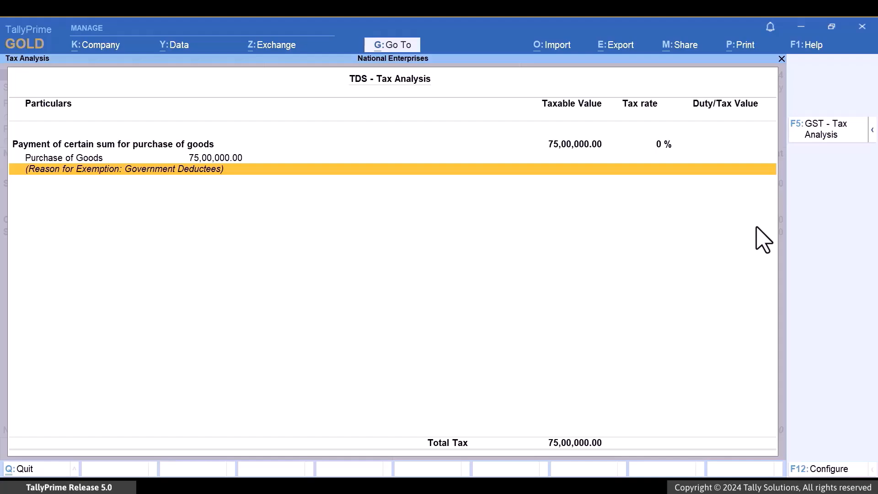
pyautogui.press('Escape')
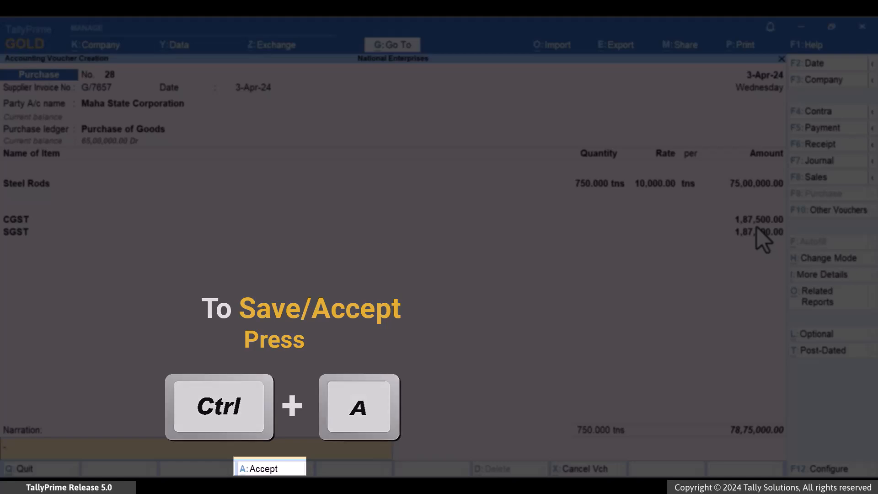
# Save the purchase voucher.
pyautogui.hotkey('ctrl', 'a')
pyautogui.press('Return')
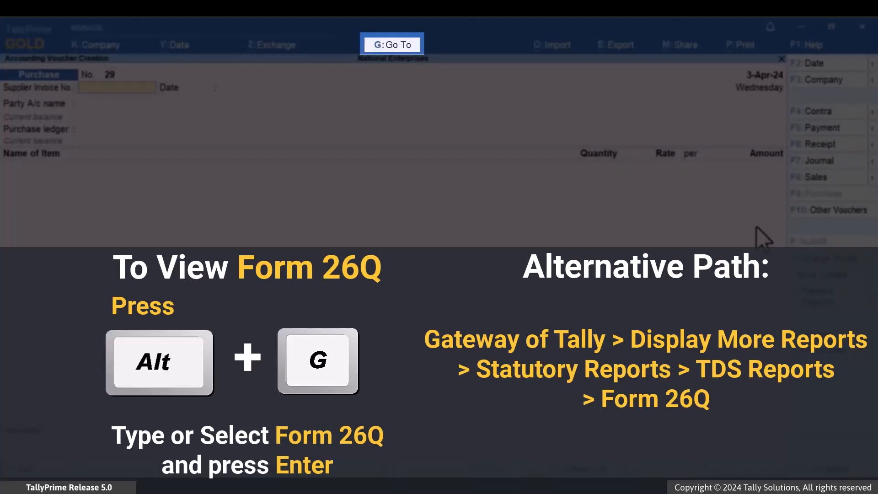
# Open the Form 26Q report and drill down into the Zero rated Taxable Expense entry under Deduction Details.
pyautogui.hotkey('alt', 'g')
pyautogui.write('26')
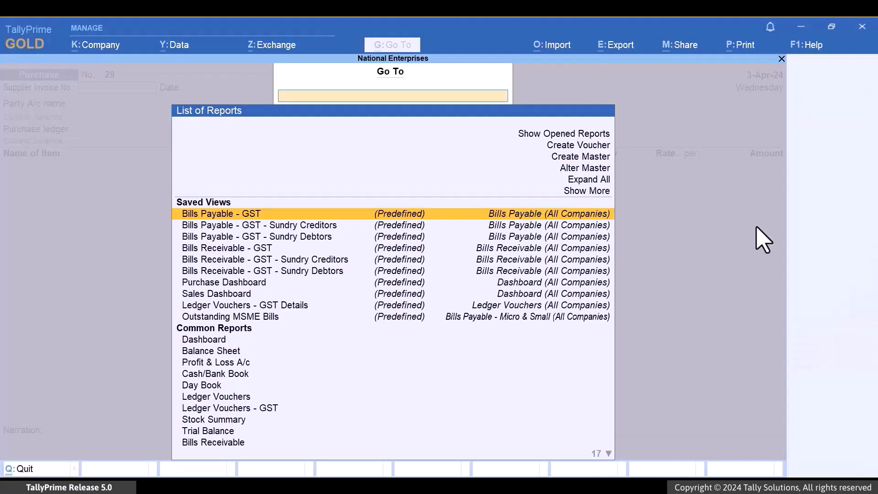
pyautogui.press('Down')
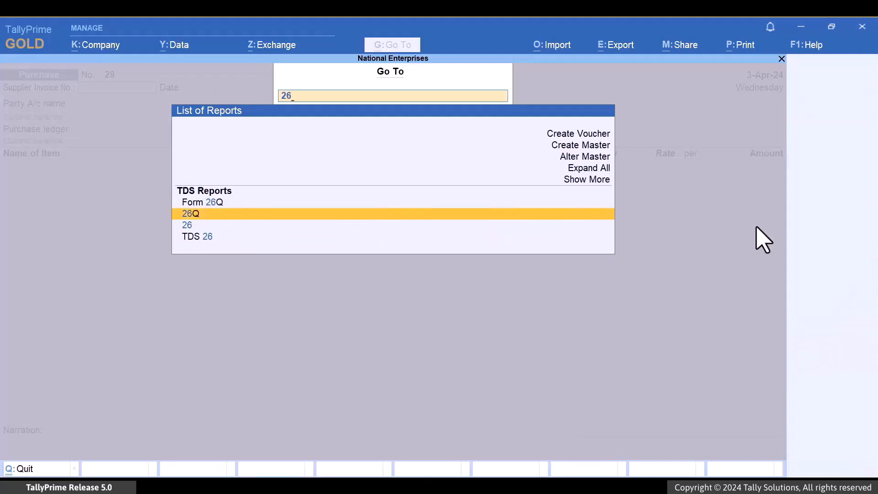
pyautogui.press('Return')
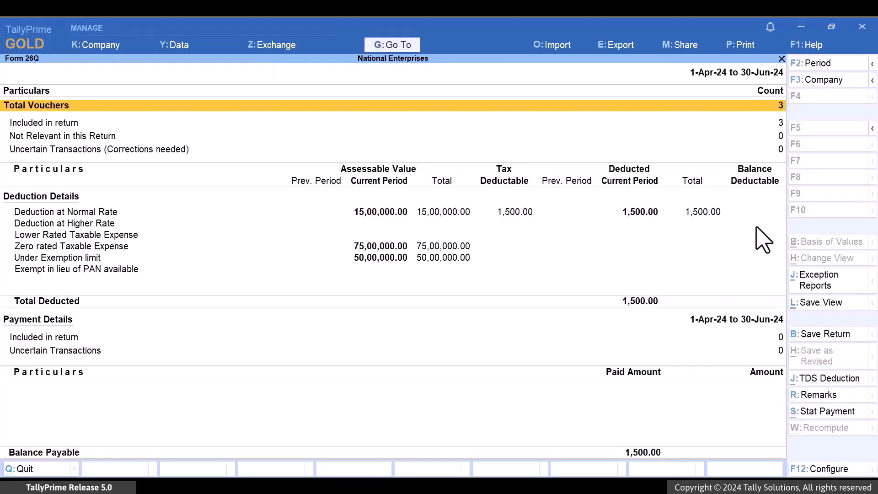
pyautogui.press('Down')
pyautogui.press('Down')
pyautogui.press('Down')
pyautogui.press('Down')
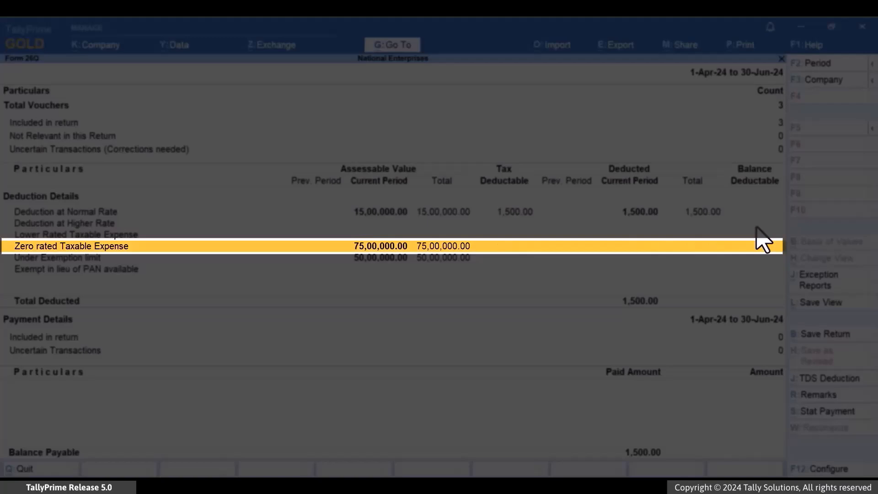
pyautogui.press('Return')
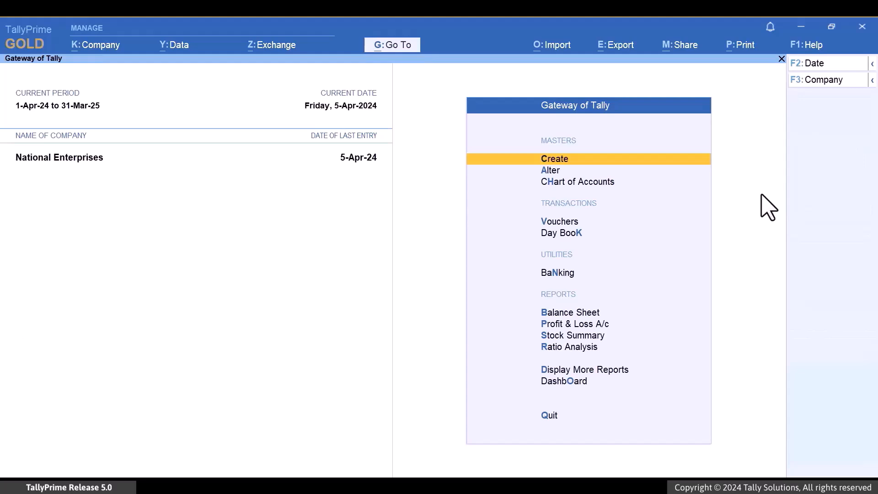
# Create a ledger named Task Traders under Sundry Creditors, keeping the default bill-by-bill and credit settings.
pyautogui.press('Return')
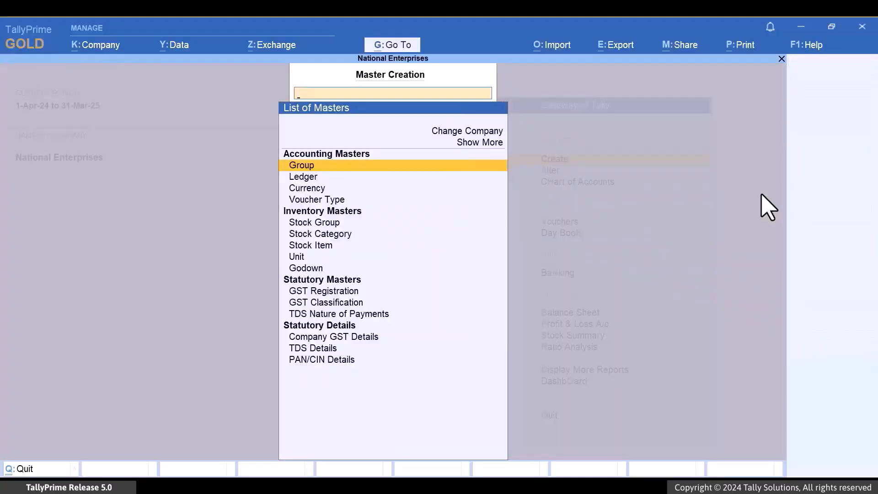
pyautogui.press('Down')
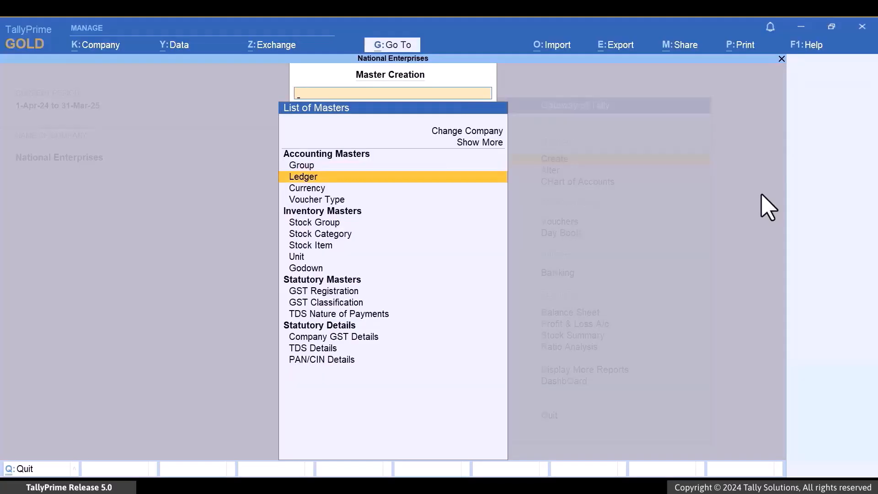
pyautogui.press('Return')
pyautogui.write('Task Traders')
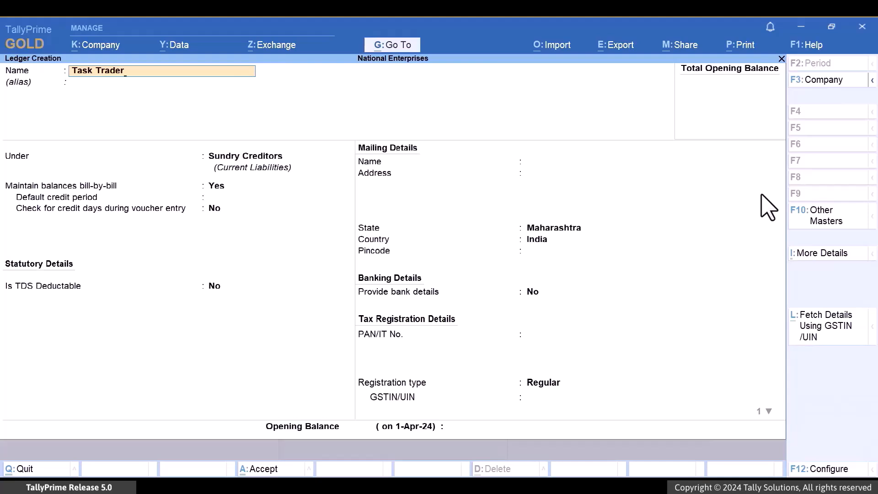
pyautogui.press('Return')
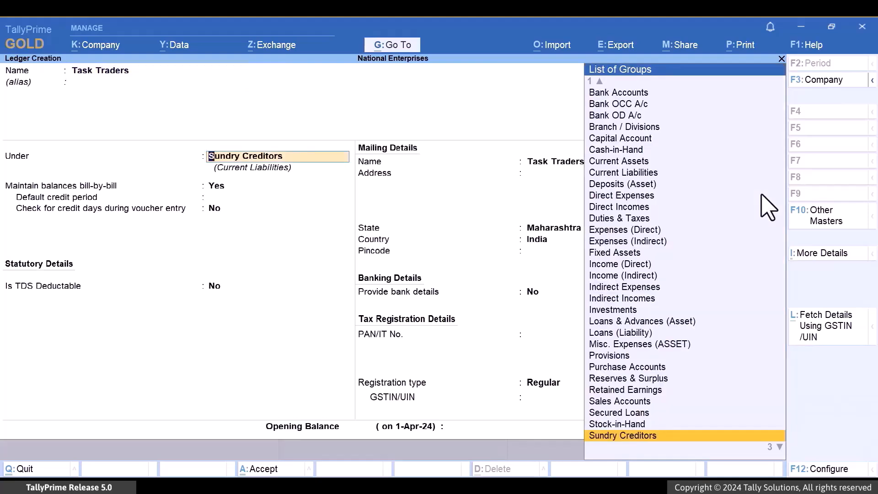
pyautogui.press('Return')
pyautogui.press('Return')
pyautogui.press('Return')
pyautogui.press('Return')
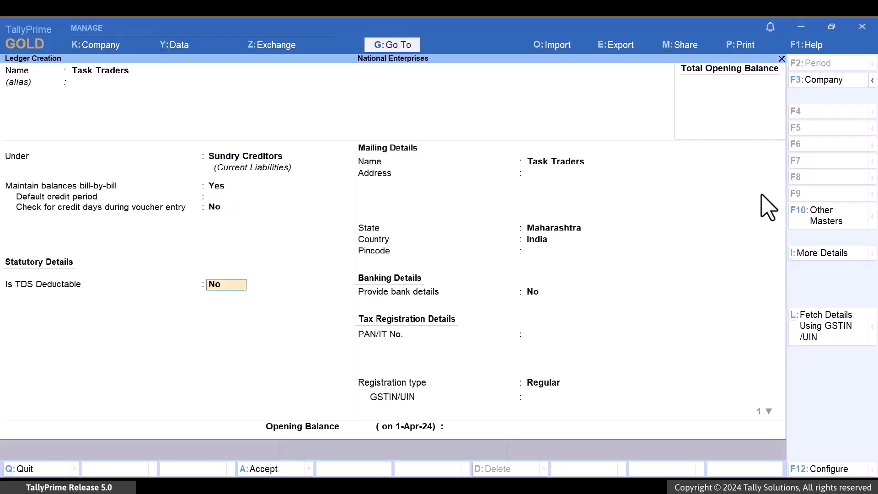
# Make the Task Traders ledger TDS deductable with deductee type Firm - Resident and TDS deducted in the same voucher.
pyautogui.write('yes')
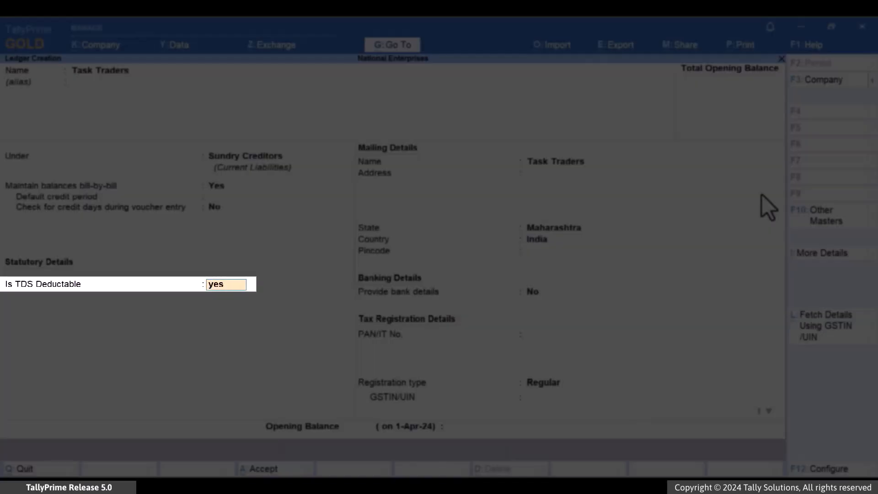
pyautogui.press('Return')
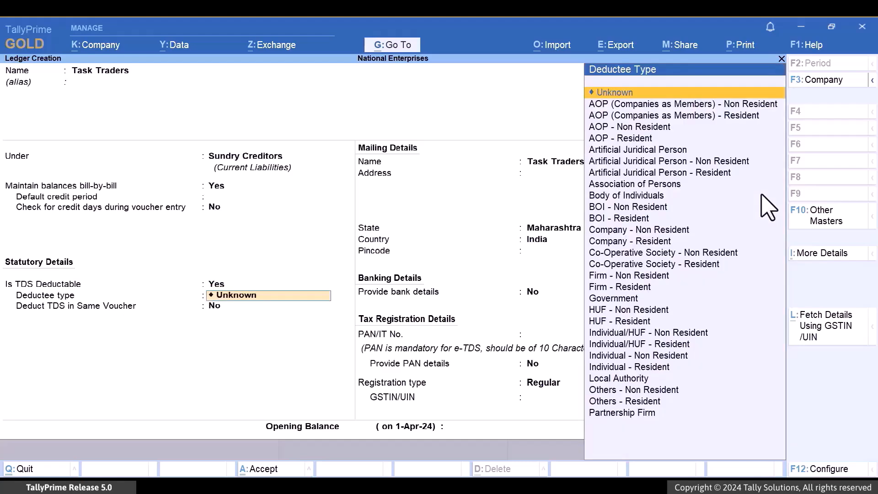
pyautogui.write('firm')
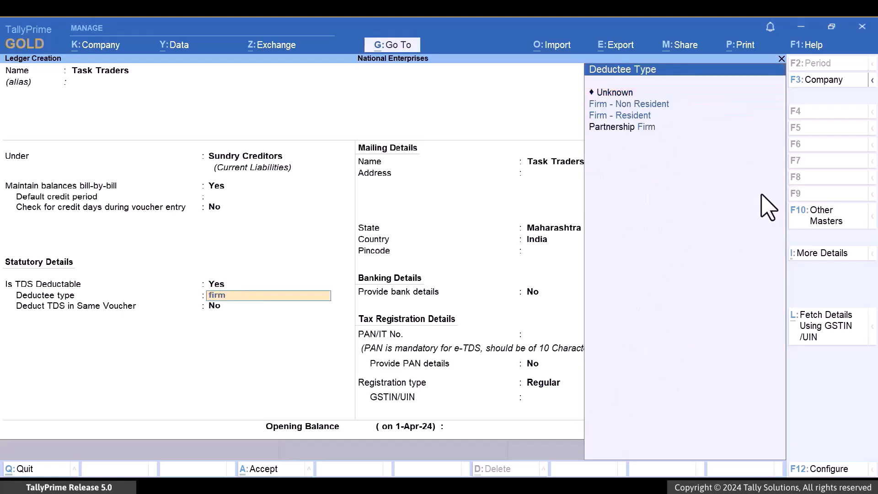
pyautogui.press('Down')
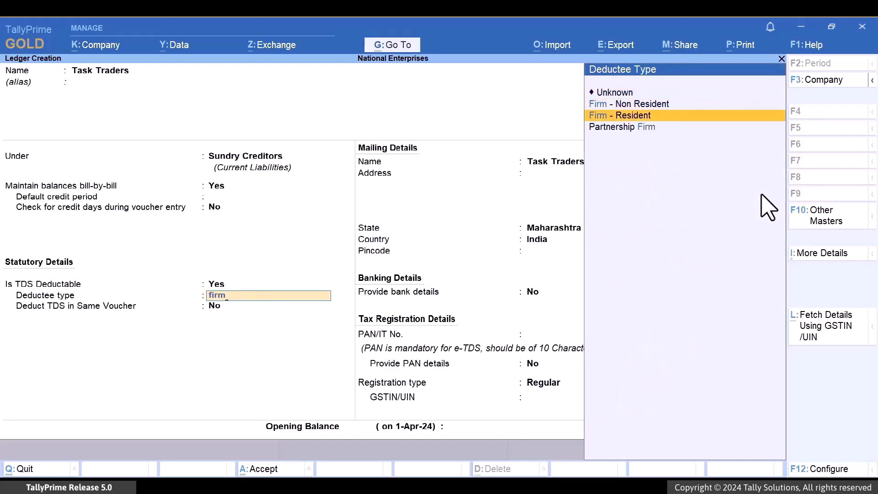
pyautogui.press('Return')
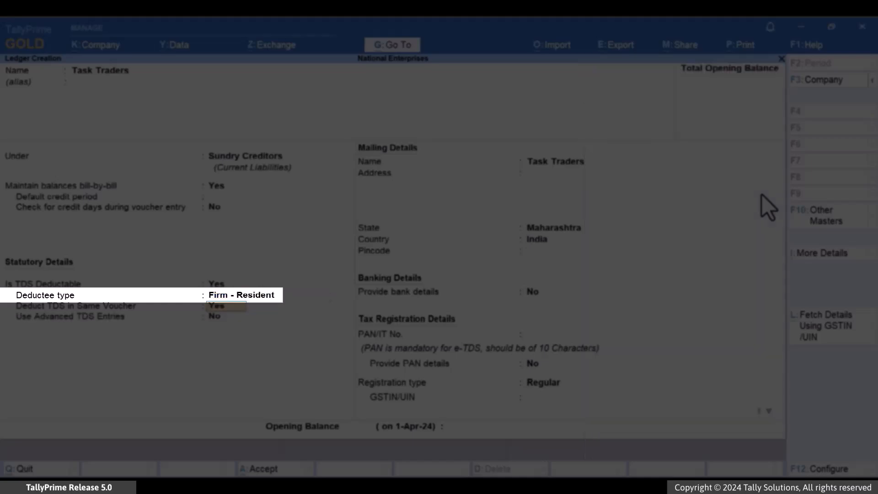
pyautogui.press('Return')
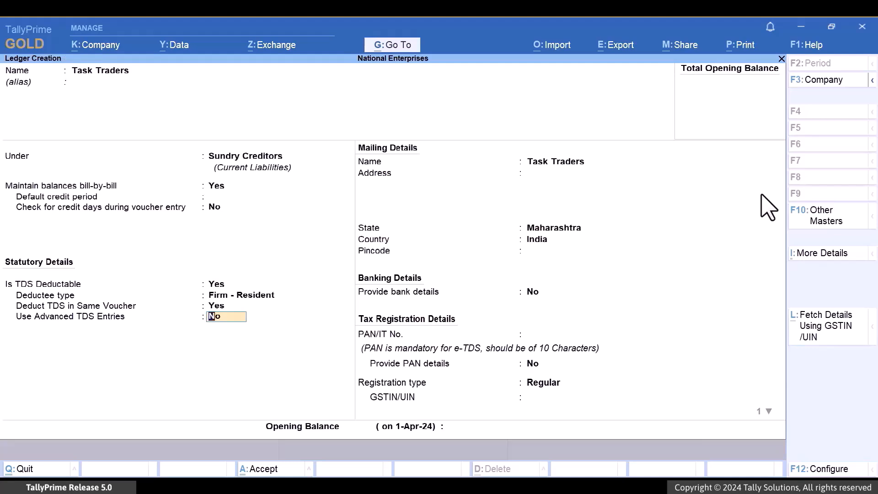
# Enable advanced TDS entries for the ledger and turn on Set/Alter Zero / Lower Deduction.
pyautogui.write('yes')
pyautogui.press('Return')
pyautogui.press('Return')
pyautogui.press('Return')
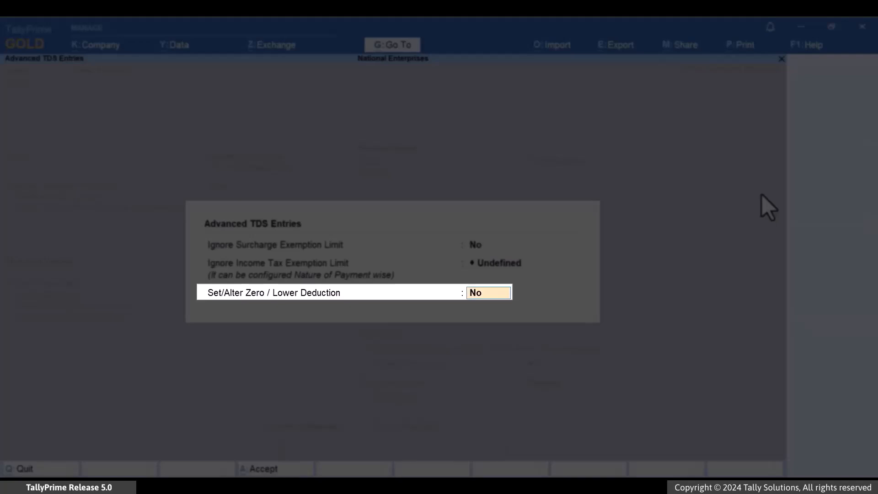
pyautogui.write('yes')
pyautogui.press('Return')
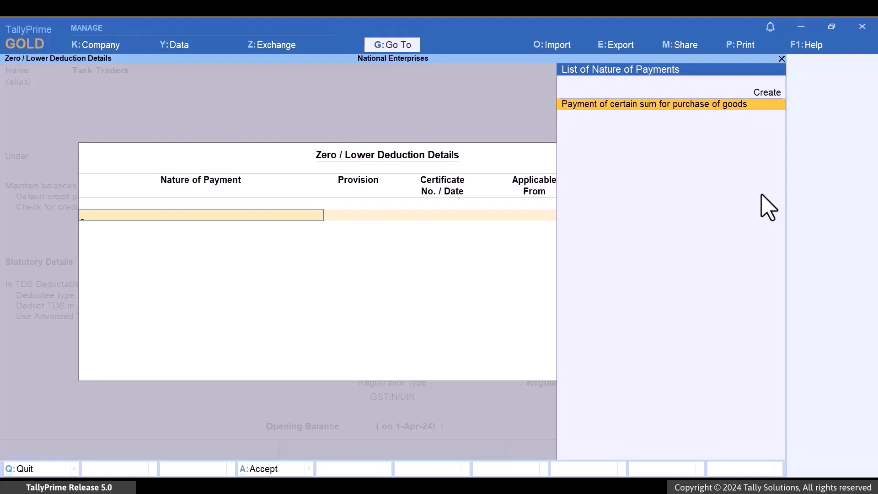
# Assign provision 194Q (206C) to Payment of certain sum for purchase of goods, applicable from 1-4-2024, and accept the deduction details.
pyautogui.press('Return')
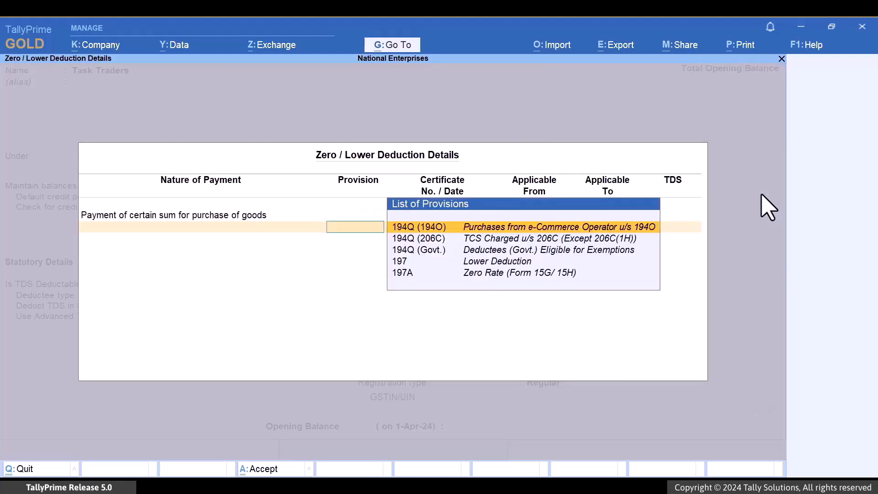
pyautogui.press('Down')
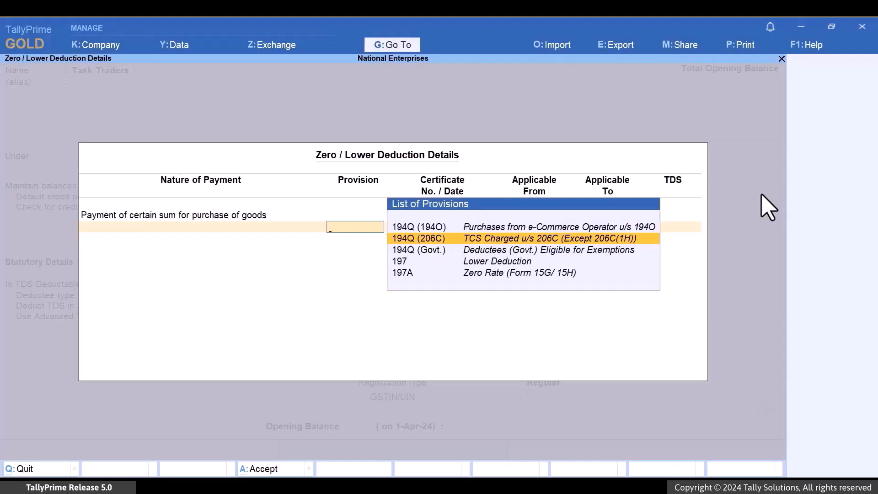
pyautogui.press('Return')
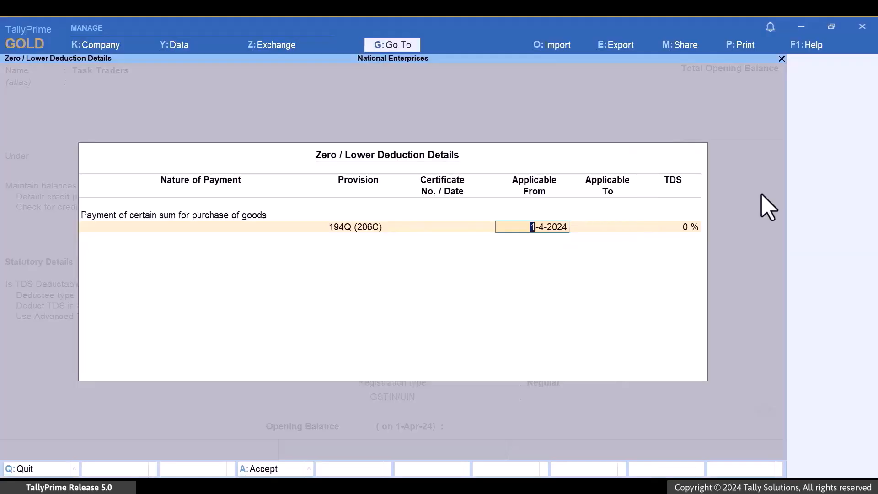
pyautogui.press('Return')
pyautogui.press('Return')
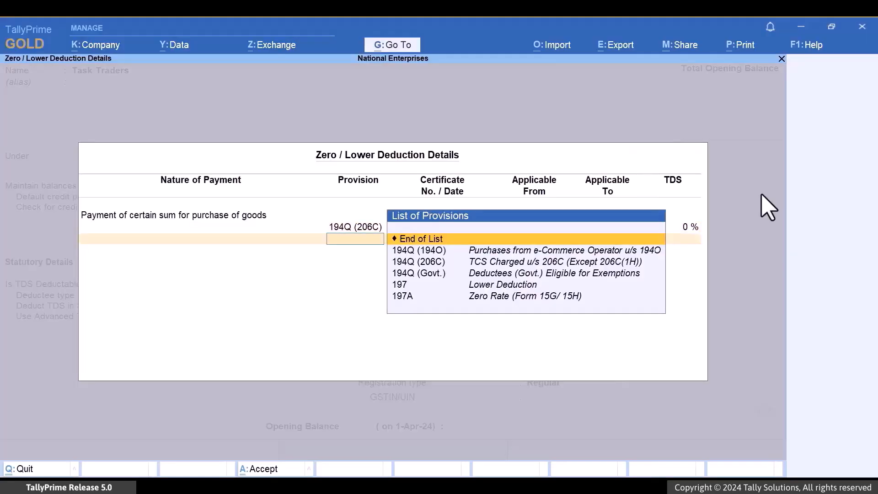
pyautogui.press('Return')
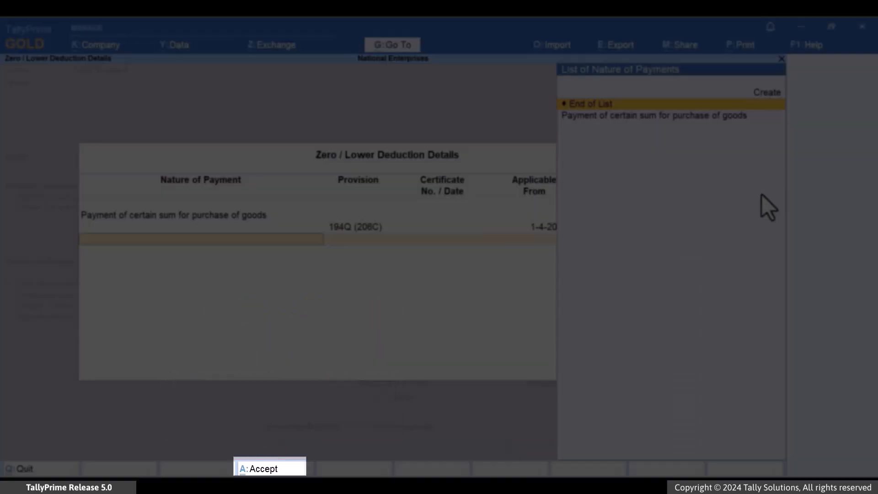
pyautogui.hotkey('ctrl', 'a')
# Fill in the party's PAN and GSTIN in the tax registration details, keeping the registration type Regular.
pyautogui.press('Return')
pyautogui.press('Return')
pyautogui.press('Return')
pyautogui.press('Return')
pyautogui.press('Return')
pyautogui.press('Return')
pyautogui.write('XXXXXXXXXX')
pyautogui.press('Return')
pyautogui.press('Return')
pyautogui.press('Return')
pyautogui.write('XXXXXXXXXXX')
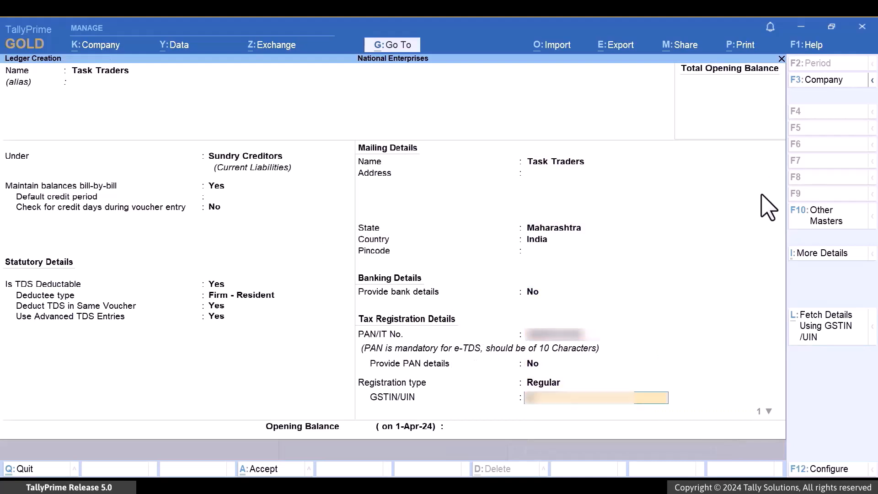
pyautogui.write('XXXX')
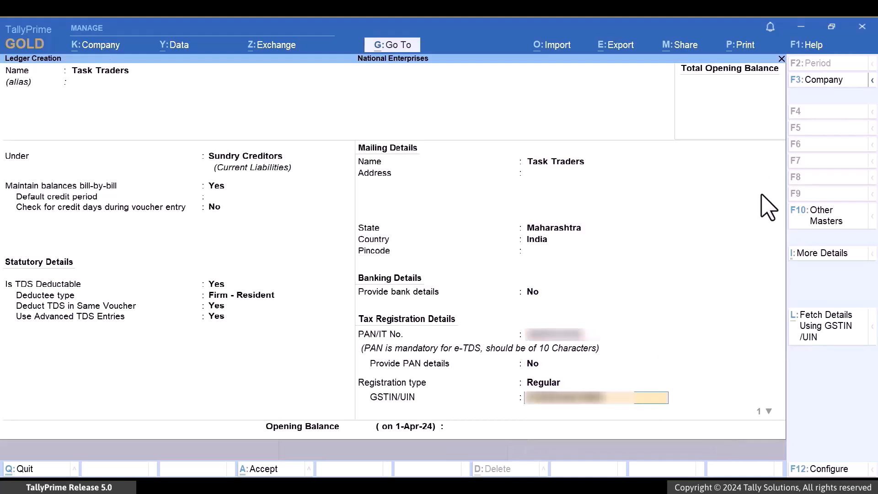
# Save the Task Traders ledger without additional GST details and leave ledger creation.
pyautogui.press('Return')
pyautogui.press('Return')
pyautogui.press('Return')
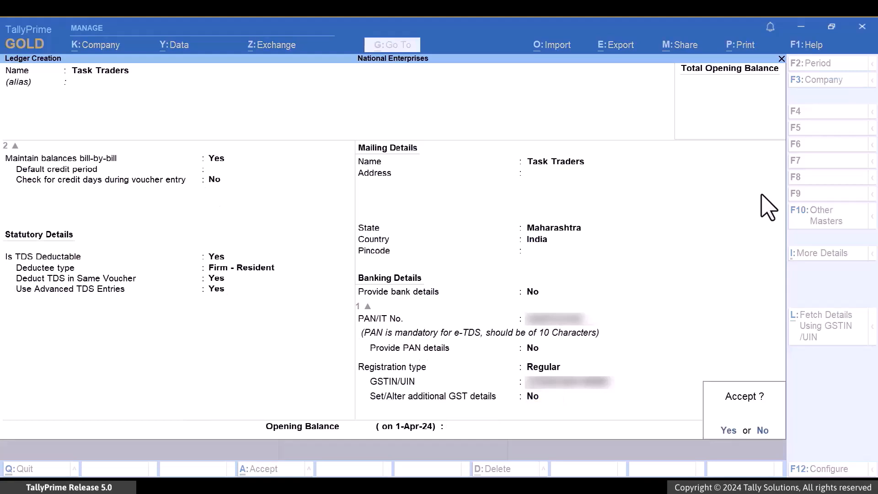
pyautogui.press('Return')
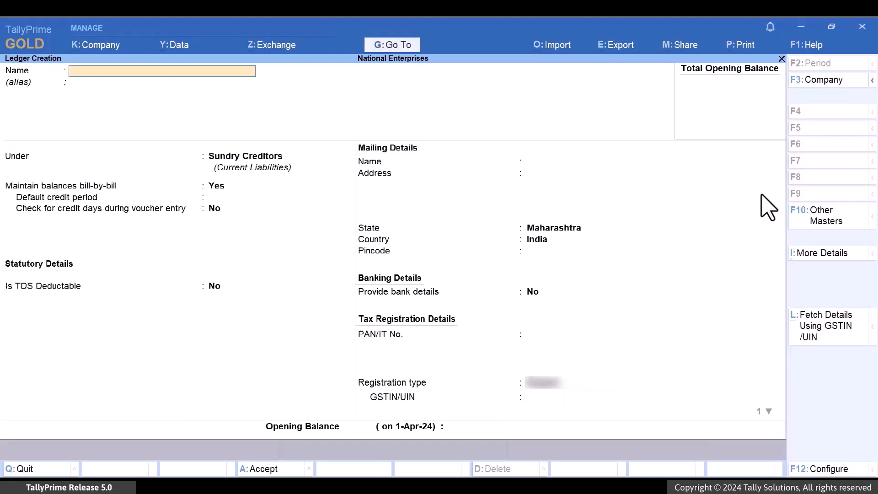
pyautogui.press('Escape')
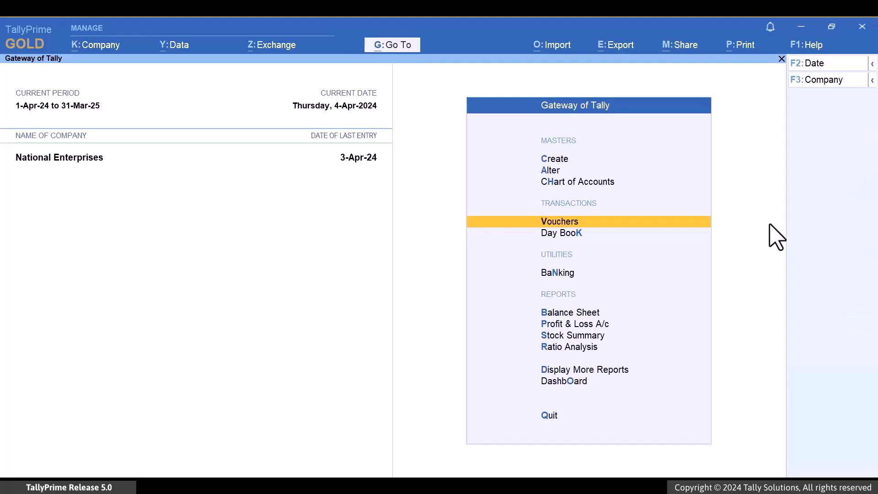
# Start a purchase voucher with supplier invoice number CGN-001 dated 4-Apr-24.
pyautogui.press('Return')
pyautogui.write('CGN-001')
pyautogui.press('Return')
pyautogui.press('Return')
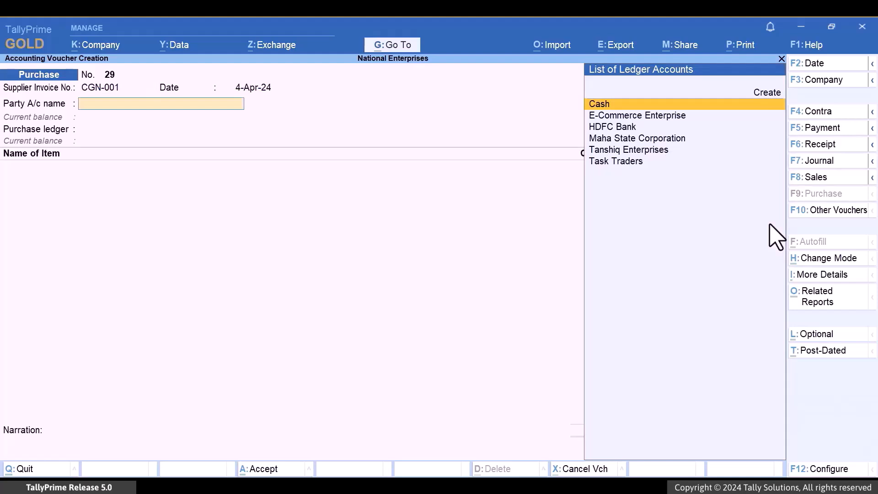
# Select Task Traders as the purchase voucher's party and accept its receipt and party details.
pyautogui.press('Down')
pyautogui.press('Down')
pyautogui.press('Down')
pyautogui.press('Down')
pyautogui.press('Down')
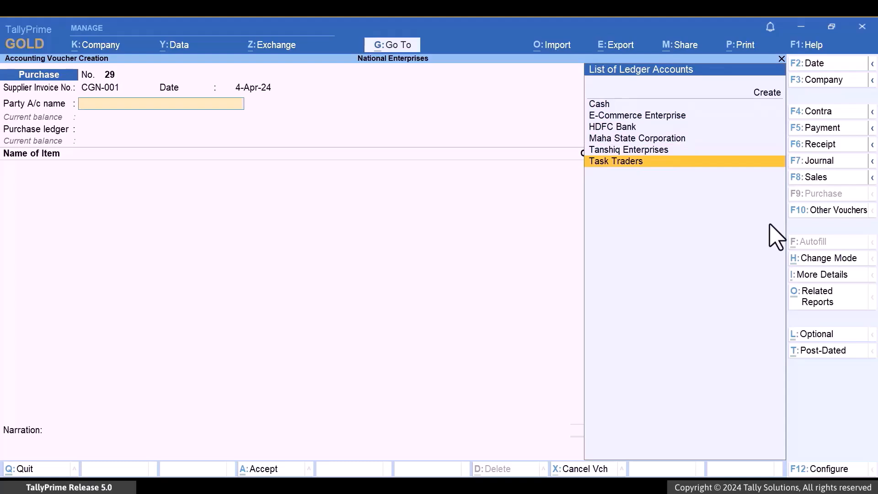
pyautogui.press('Return')
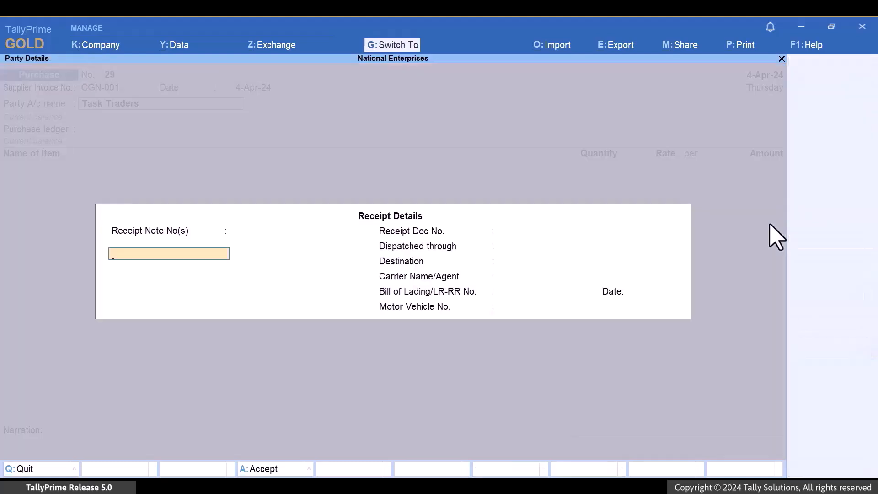
pyautogui.hotkey('ctrl', 'a')
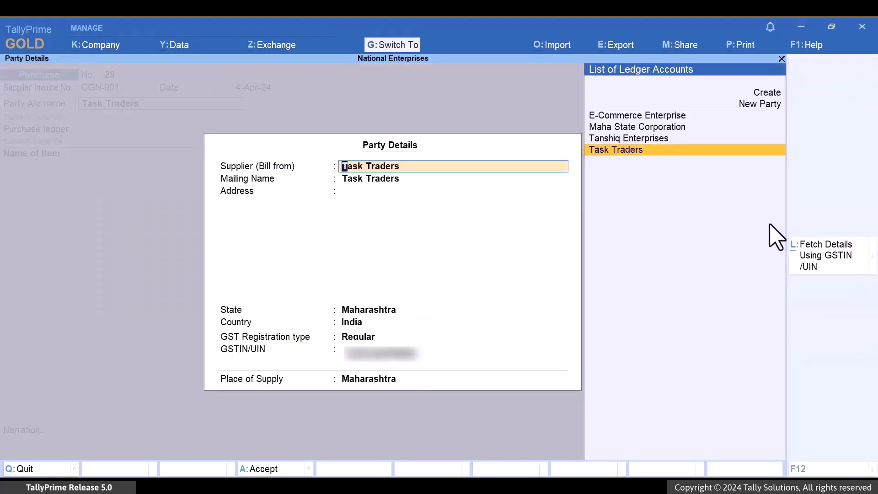
pyautogui.hotkey('ctrl', 'a')
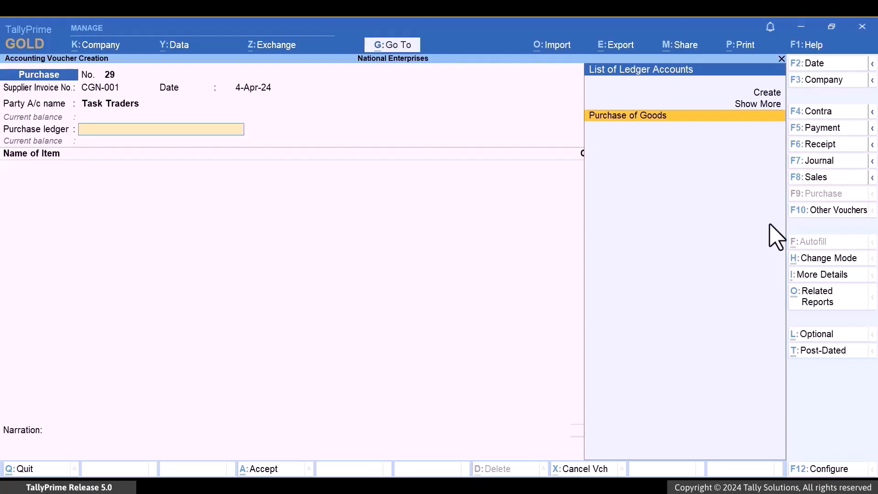
# Choose the Purchase of Goods ledger and add 650 tns of Steel Rods at a rate of 10,000 per tns.
pyautogui.press('Return')
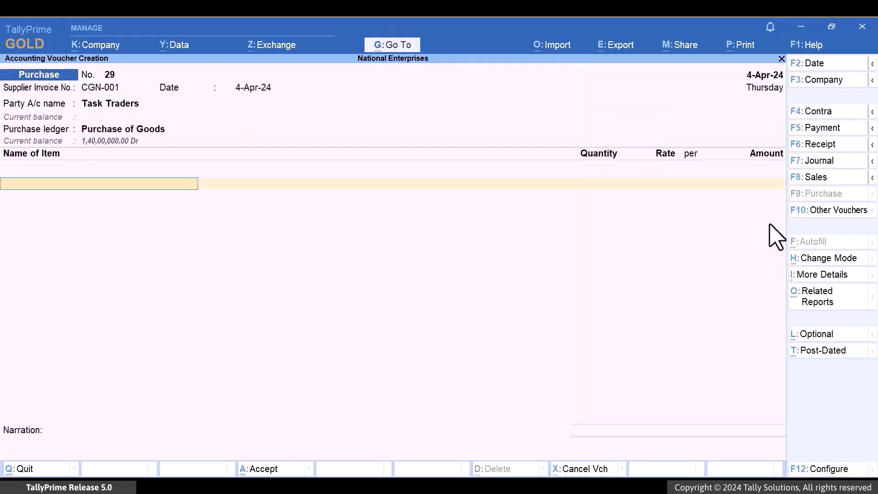
pyautogui.write('Ste')
pyautogui.press('Return')
pyautogui.write('650')
pyautogui.press('Return')
pyautogui.press('Return')
pyautogui.press('Return')
pyautogui.press('Return')
pyautogui.press('Return')
# Add the CGST and SGST ledgers below the Steel Rods item and proceed to the narration.
pyautogui.write('Cg')
pyautogui.press('Return')
pyautogui.press('Return')
pyautogui.write('Sg')
pyautogui.press('Return')
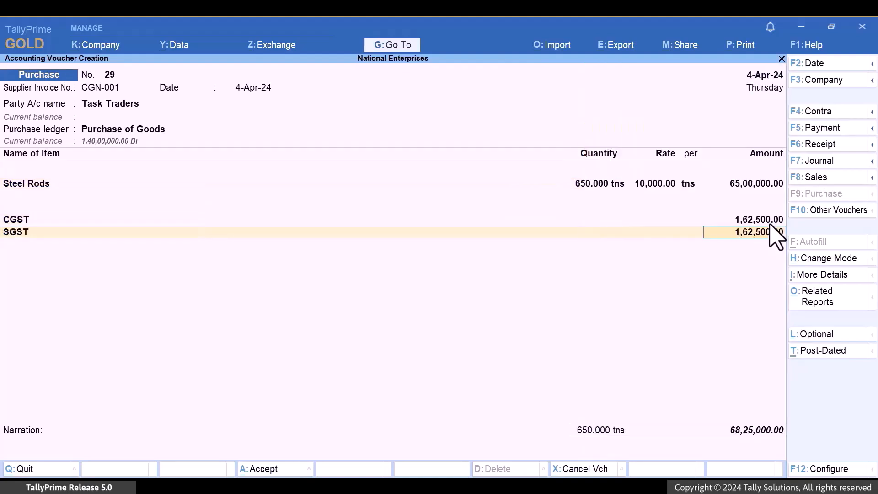
pyautogui.press('Return')
pyautogui.press('Return')
# Open the TDS - Tax Analysis for the Task Traders purchase in detailed view and examine the reason for exemption.
pyautogui.press('ctrl')
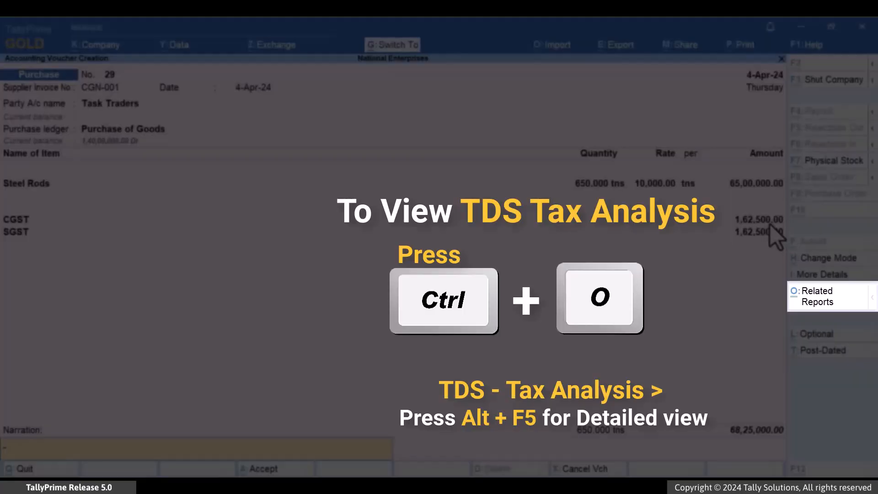
pyautogui.hotkey('ctrl', 'o')
pyautogui.press('Down')
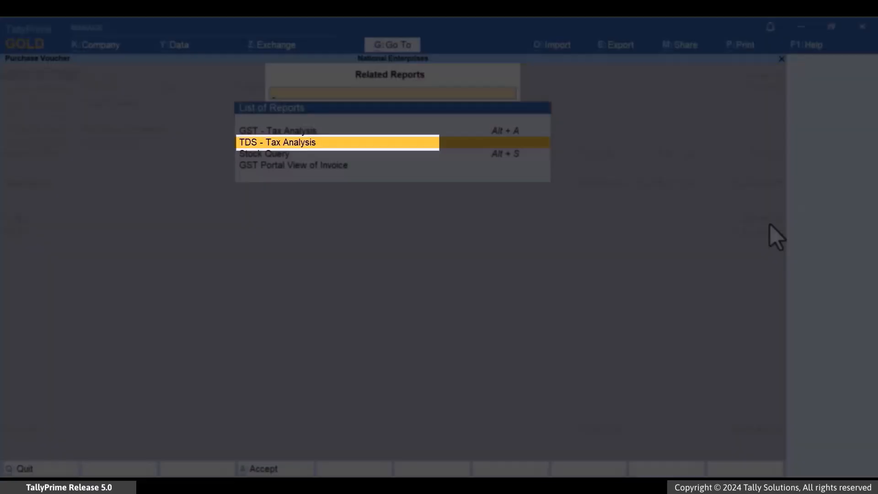
pyautogui.press('Return')
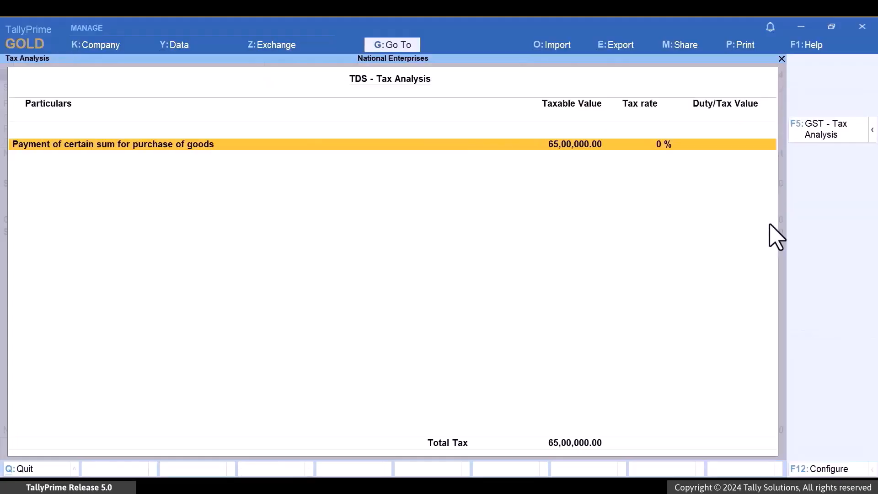
pyautogui.hotkey('alt', 'F5')
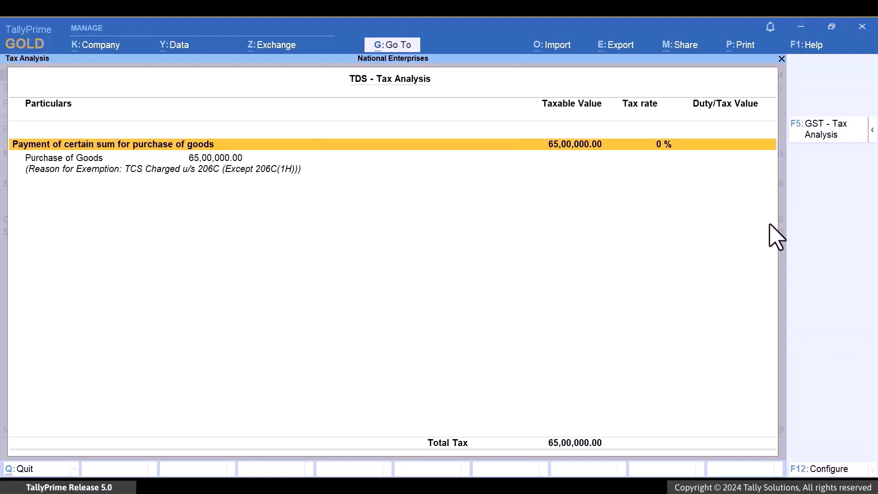
pyautogui.press('Down')
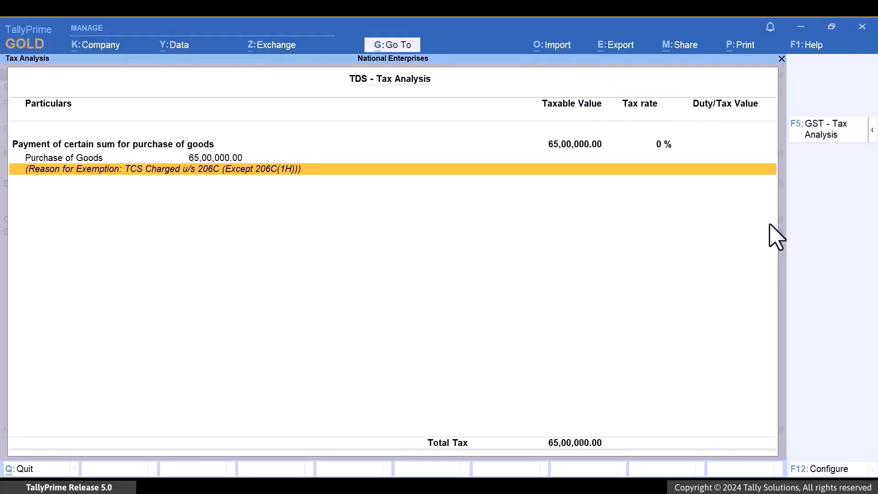
# Close the TDS tax analysis and save the Task Traders purchase voucher without a narration.
pyautogui.press('Escape')
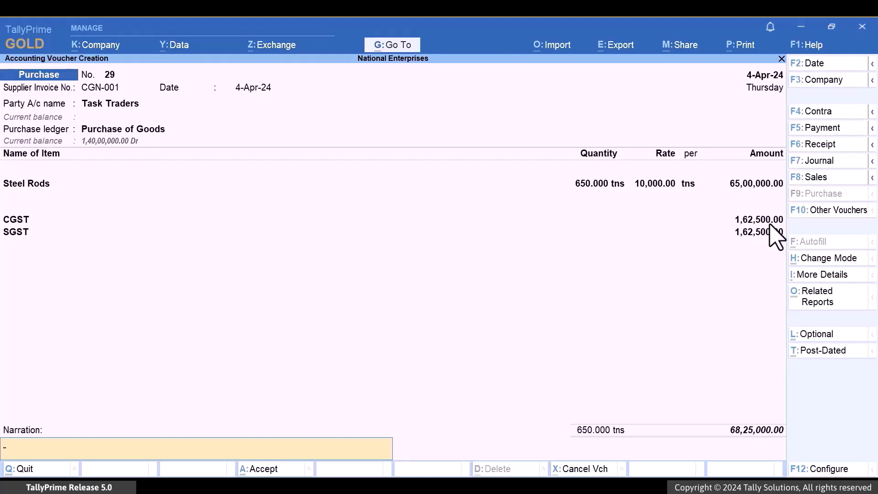
pyautogui.press('Return')
pyautogui.press('Return')
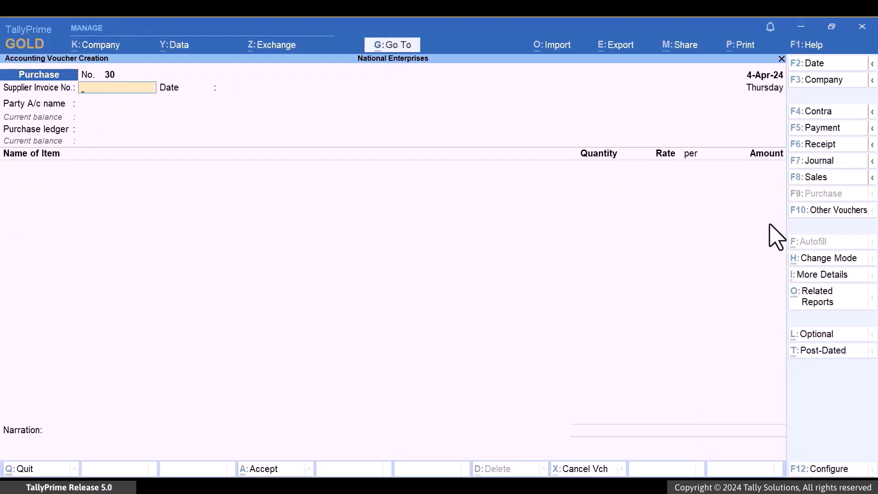
# Open the Form 26Q report and view the deduction details behind Zero rated Taxable Expense.
pyautogui.press('alt')
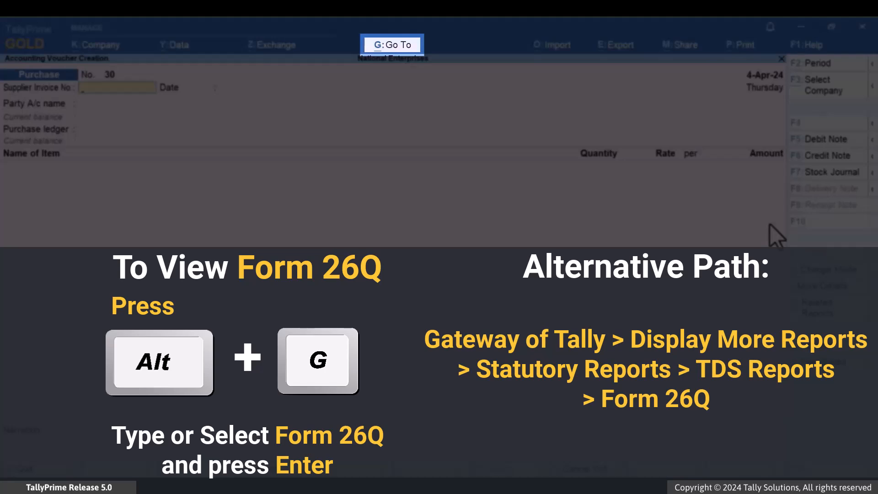
pyautogui.hotkey('alt', 'g')
pyautogui.write('26')
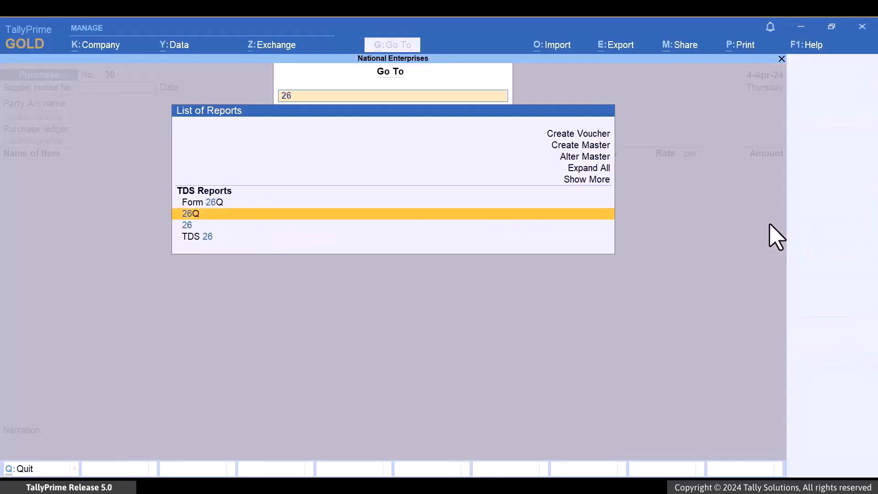
pyautogui.press('Up')
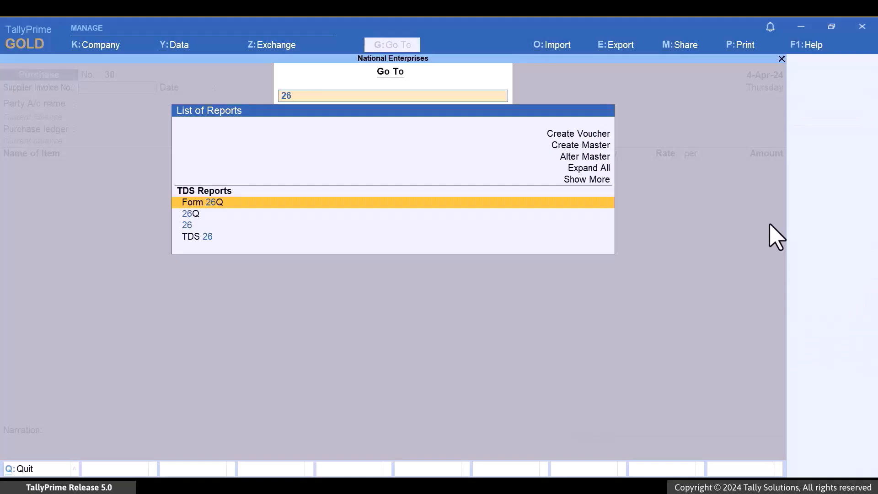
pyautogui.press('Return')
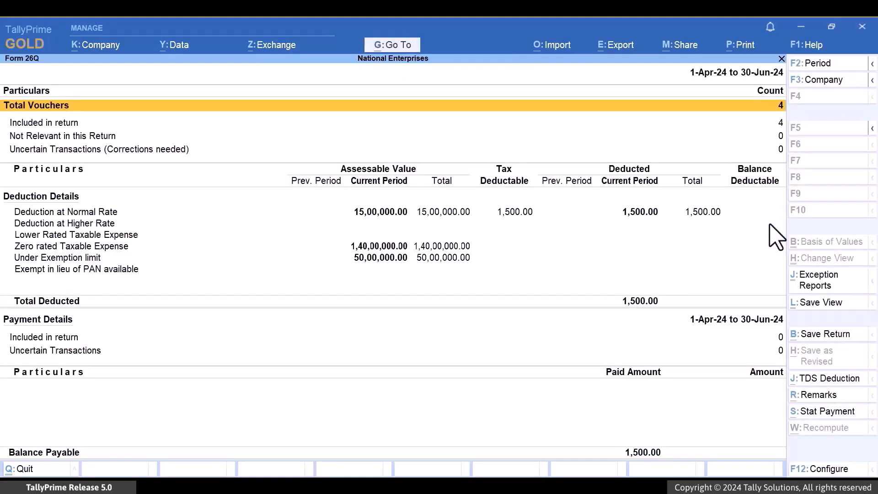
pyautogui.press('Down')
pyautogui.press('Down')
pyautogui.press('Down')
pyautogui.press('Down')
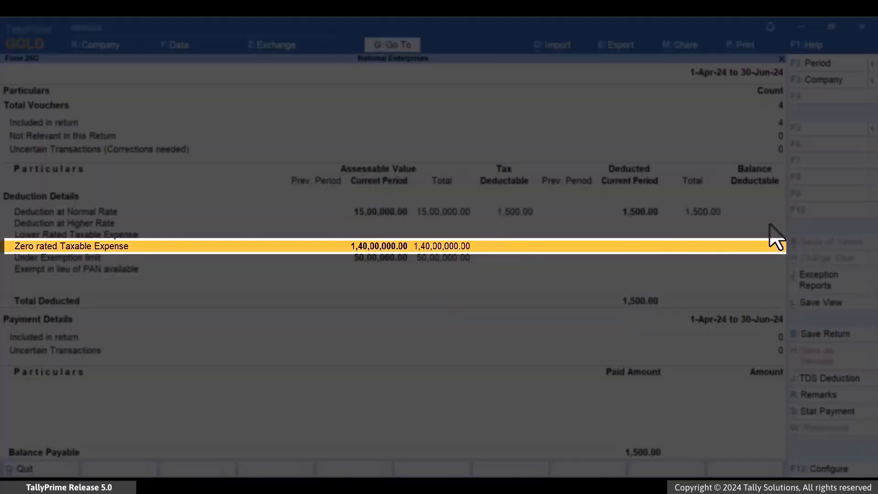
pyautogui.press('Return')
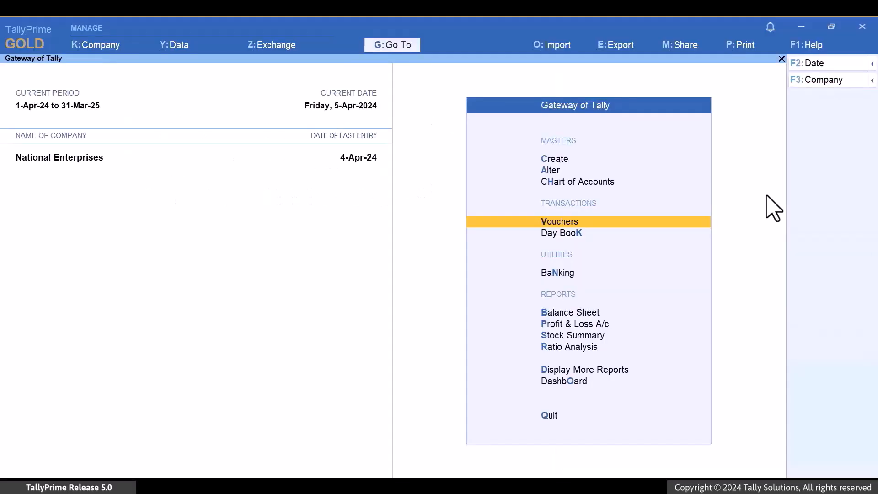
# Start a new purchase voucher with supplier invoice number CGN-002 dated 5-Apr-24.
pyautogui.press('Return')
pyautogui.write('CGN-002')
pyautogui.press('Return')
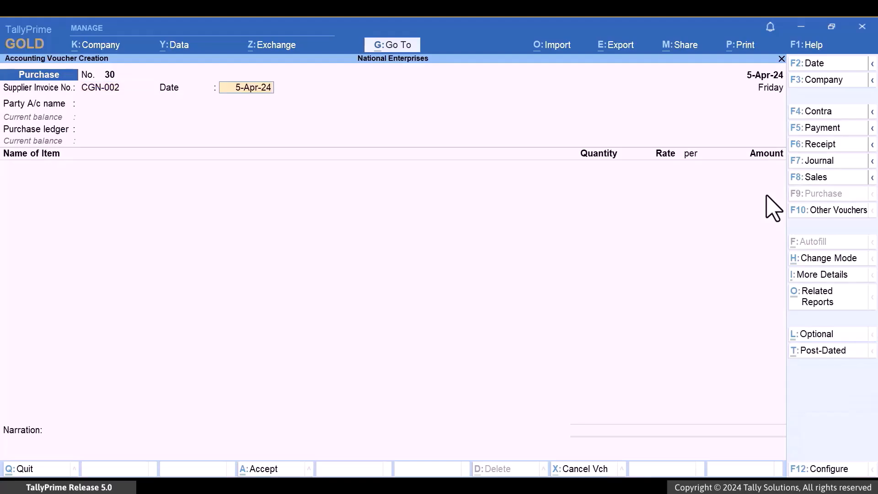
pyautogui.press('Return')
# Select Task Traders as the voucher's party and accept its receipt and party details.
pyautogui.press('Down')
pyautogui.press('Down')
pyautogui.press('Down')
pyautogui.press('Down')
pyautogui.press('Down')
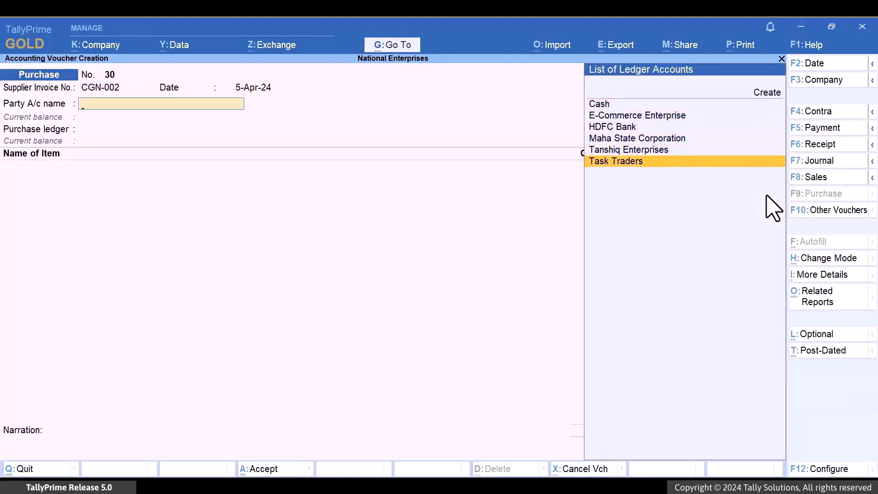
pyautogui.press('Return')
pyautogui.hotkey('ctrl', 'a')
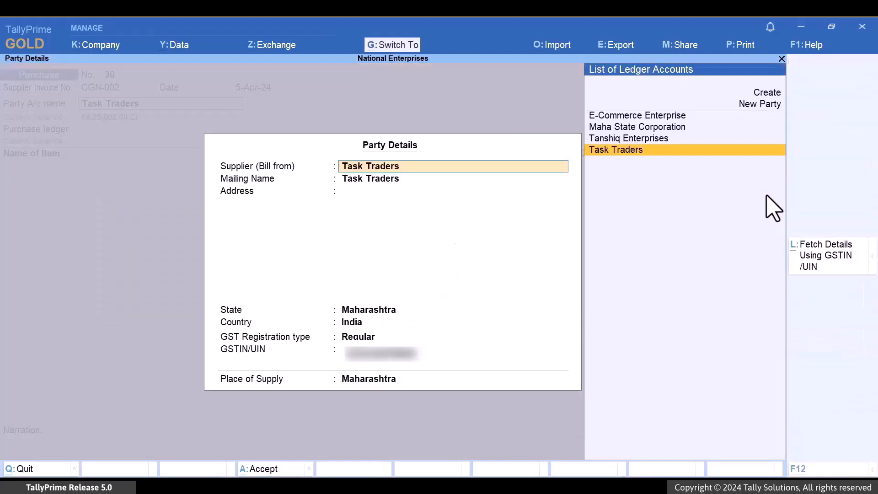
pyautogui.hotkey('ctrl', 'a')
# Choose the Purchase of Goods ledger and configure its TDS details to allow overriding TDS Exemption u/s 206C.
pyautogui.press('Return')
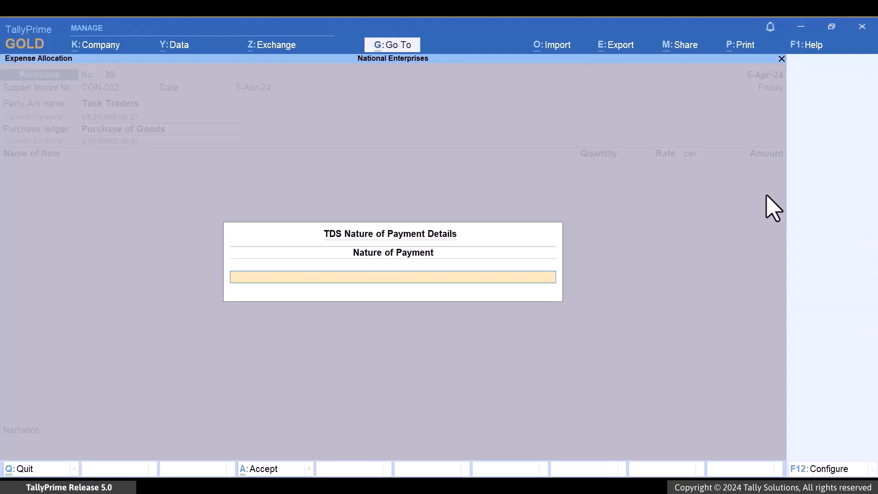
pyautogui.press('F12')
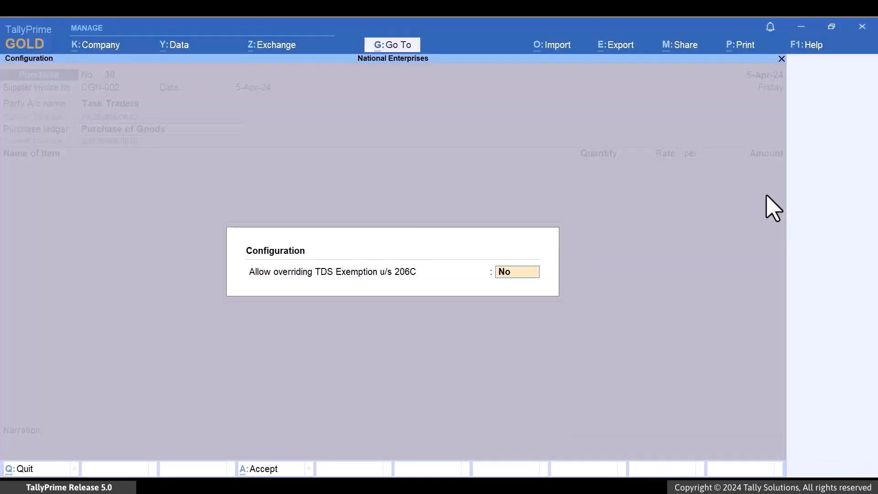
pyautogui.write('yes')
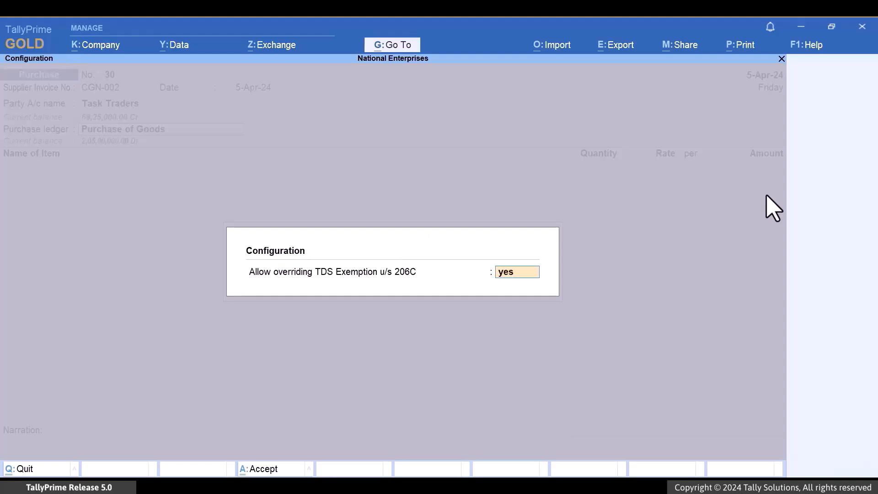
pyautogui.press('Return')
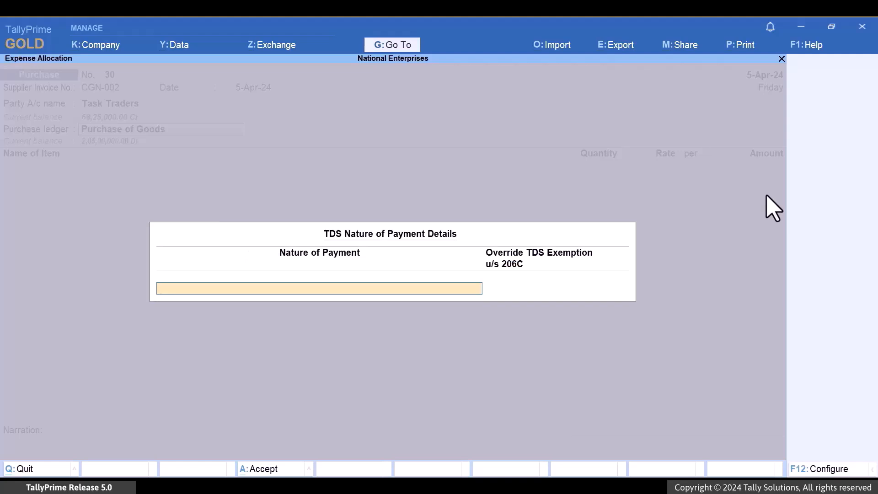
# Set the nature of payment to Payment of certain sum for purchase of goods (194Q) and override its 206C exemption with Yes.
pyautogui.write('1')
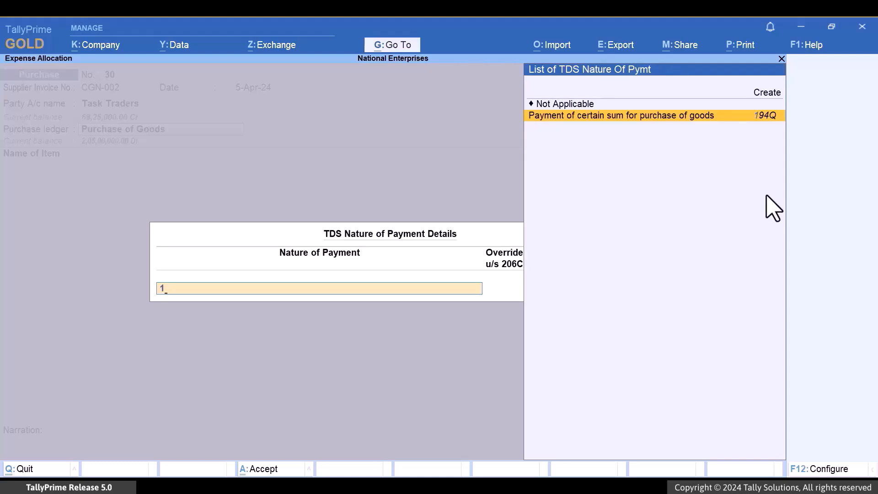
pyautogui.press('Return')
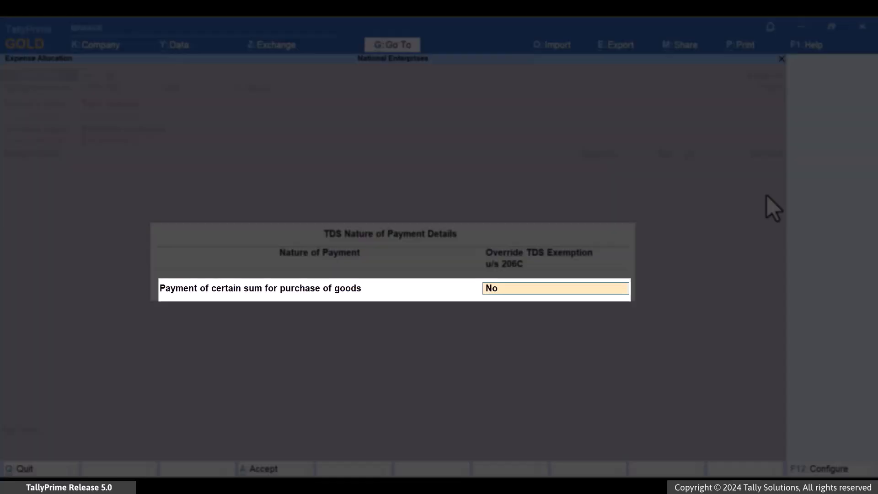
pyautogui.write('yes')
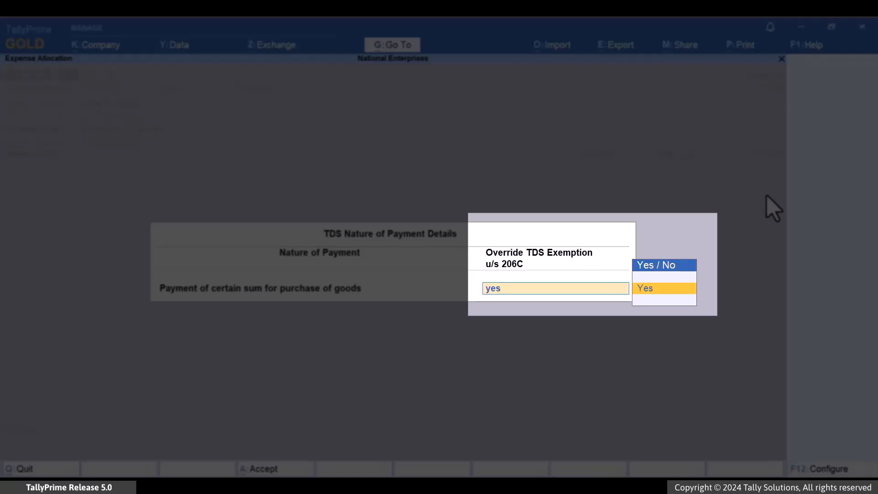
pyautogui.press('Return')
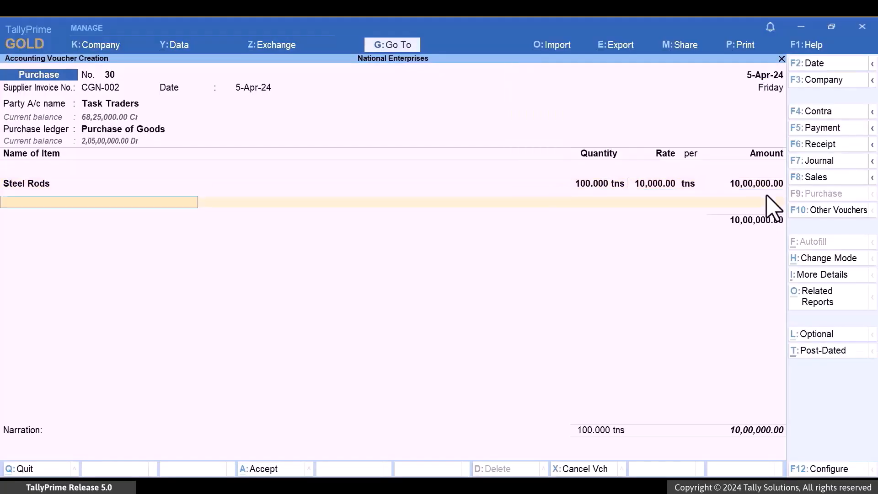
# Add the CGST, SGST and TDS on Purchase of Goods 194Q ledgers below the Steel Rods item.
pyautogui.press('Return')
pyautogui.write('Cg')
pyautogui.press('Return')
pyautogui.press('Return')
pyautogui.write('Sg')
pyautogui.press('Return')
pyautogui.press('Return')
pyautogui.write('Td')
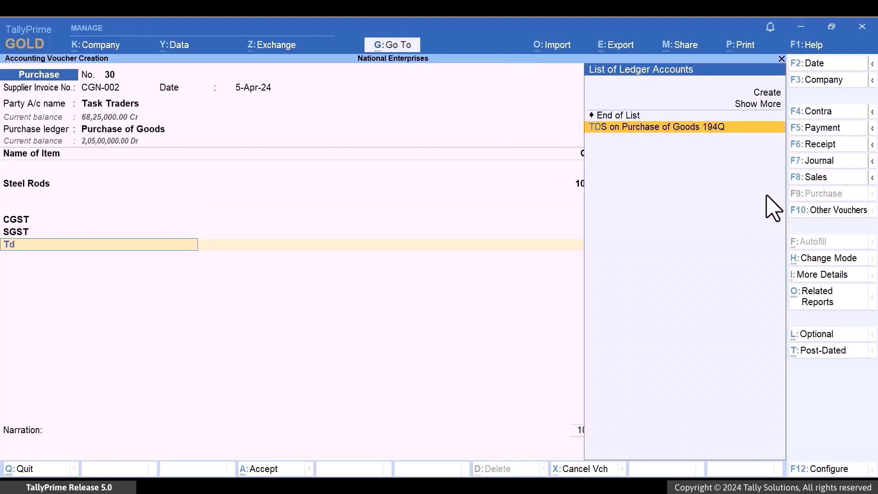
pyautogui.press('Return')
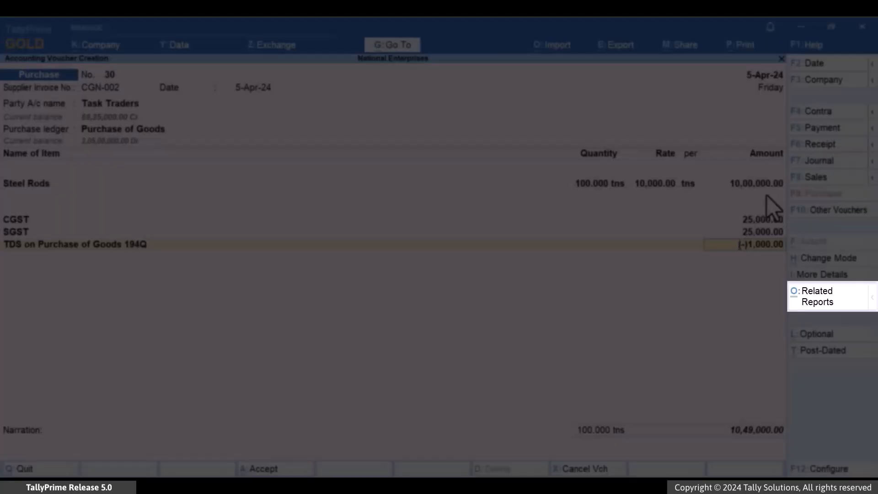
# Open the voucher's TDS - Tax Analysis in detailed view and examine the Income Tax line for the purchase.
pyautogui.hotkey('ctrl', 'o')
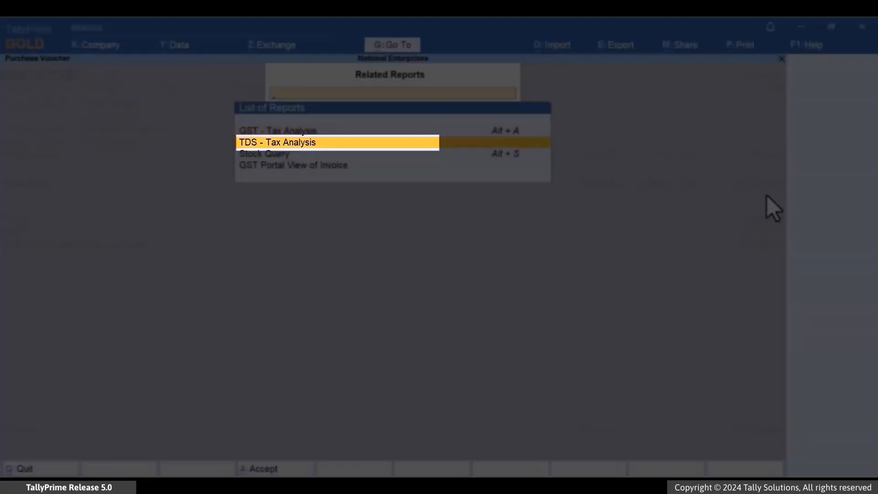
pyautogui.press('Return')
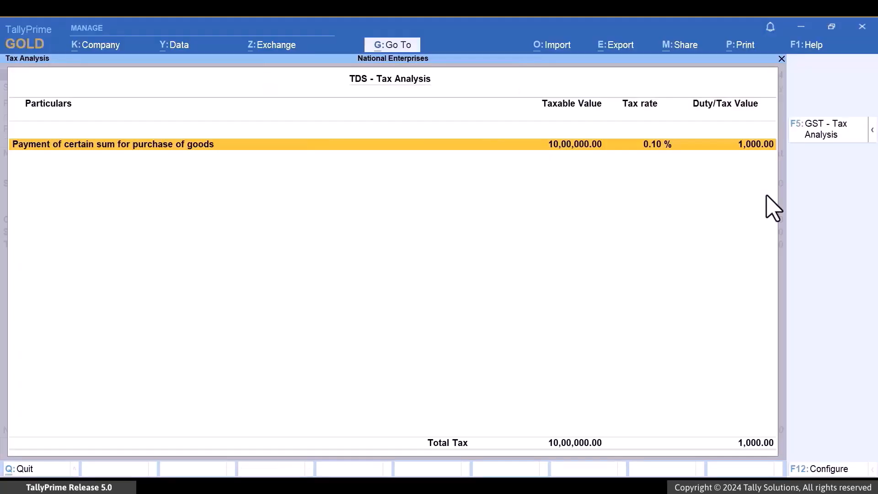
pyautogui.hotkey('alt', 'F5')
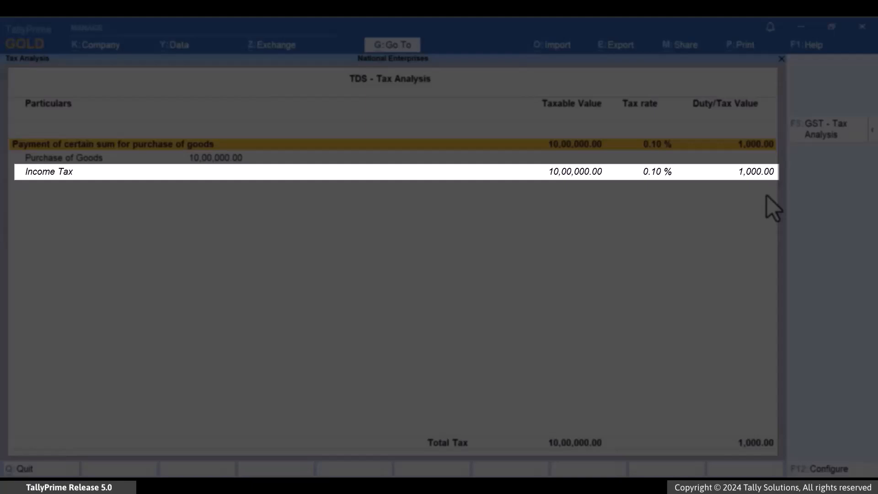
pyautogui.press('Down')
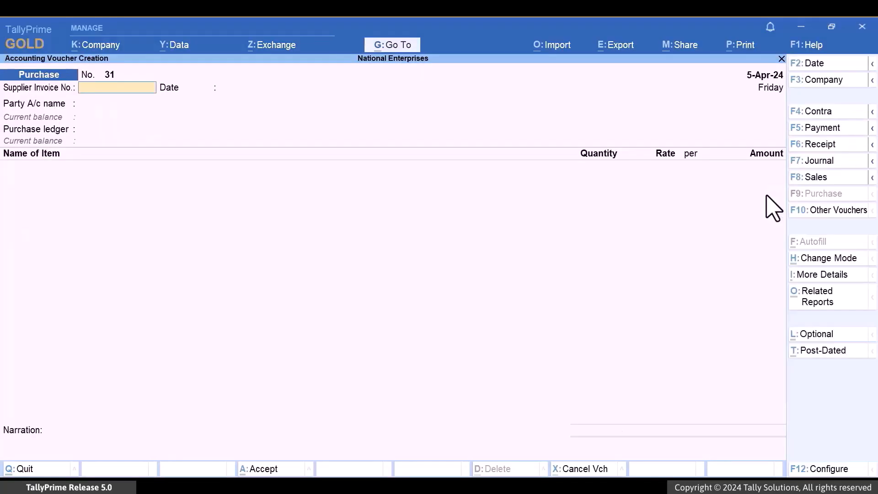
# Open Form 26Q and examine the Task Traders entry in the details of Deduction at Normal Rate.
pyautogui.hotkey('alt', 'g')
pyautogui.write('26')
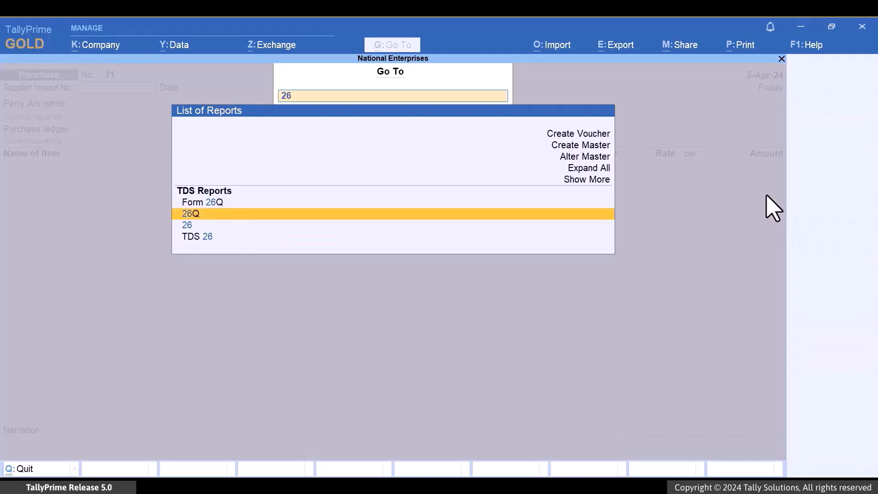
pyautogui.press('Return')
pyautogui.press('Down')
pyautogui.press('Down')
pyautogui.press('Down')
pyautogui.press('Down')
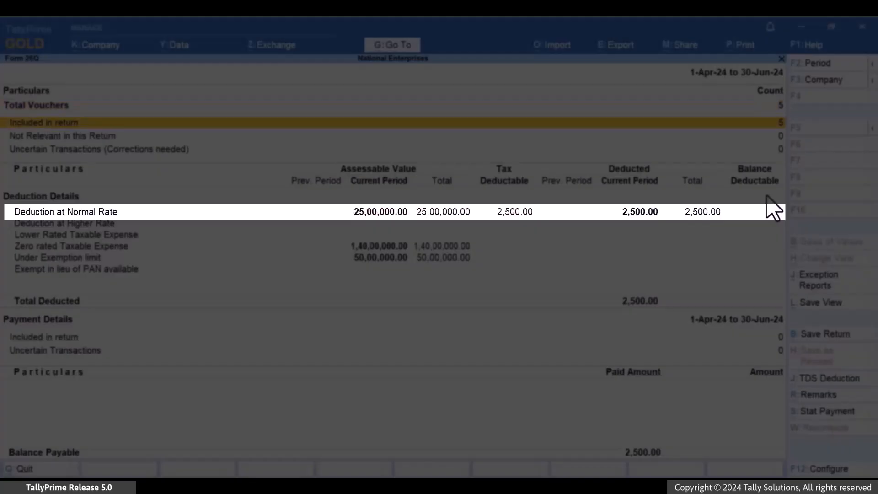
pyautogui.press('Return')
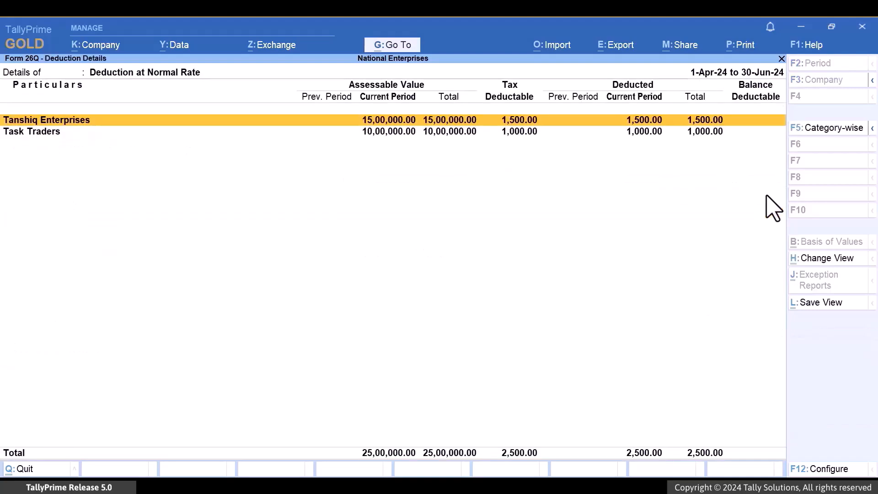
pyautogui.press('Down')
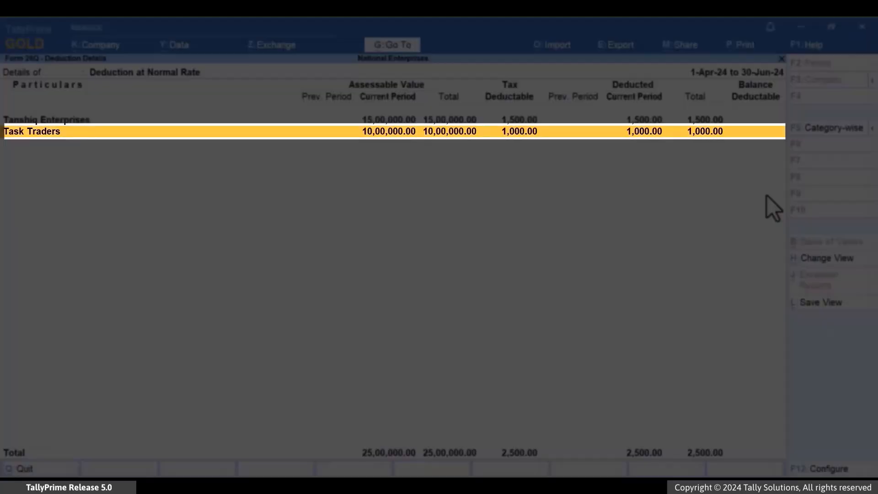